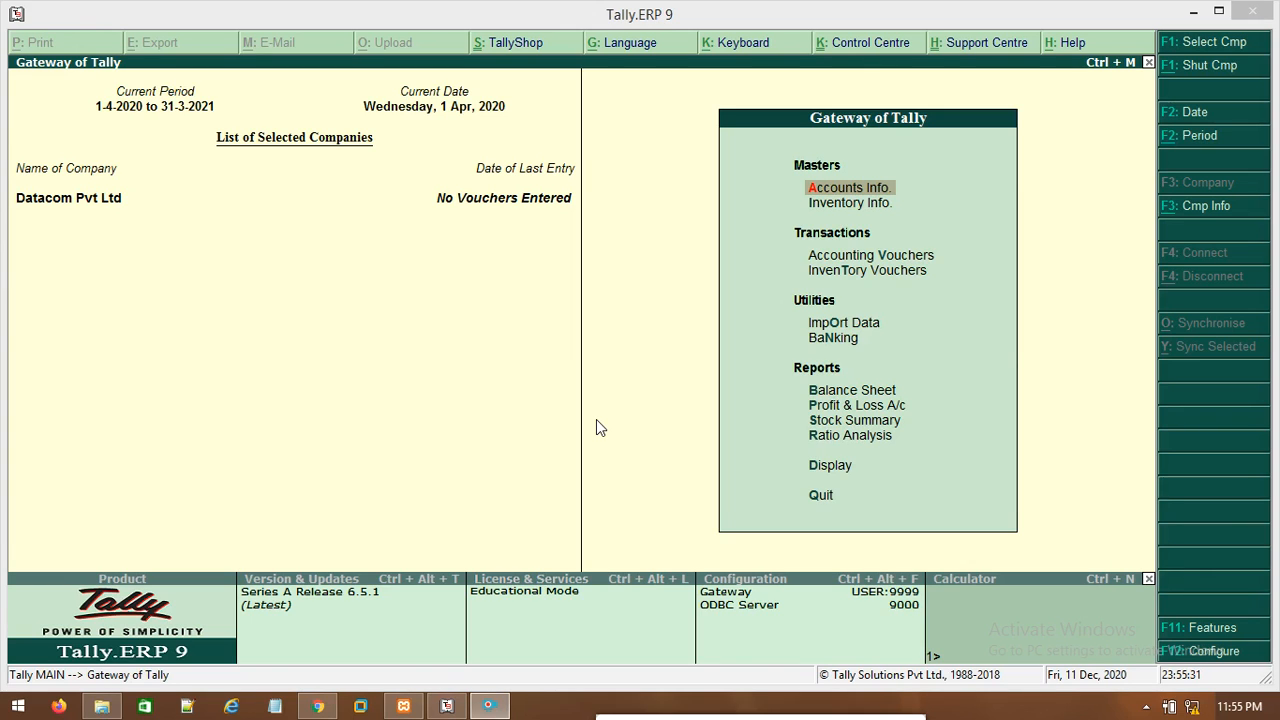
Return to company selection and load Datacom Pvt Ltd for the period 1-Apr-2020 to 31-Mar-2021
key("Escape")
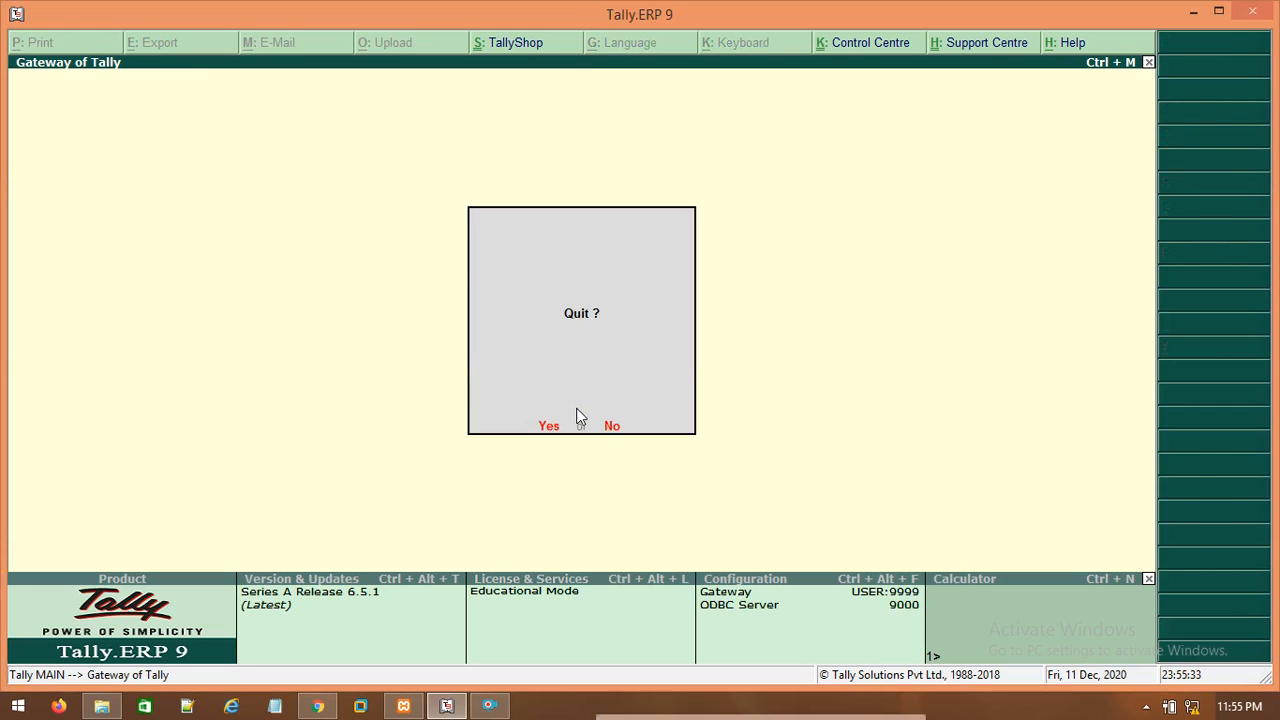
key("Escape")
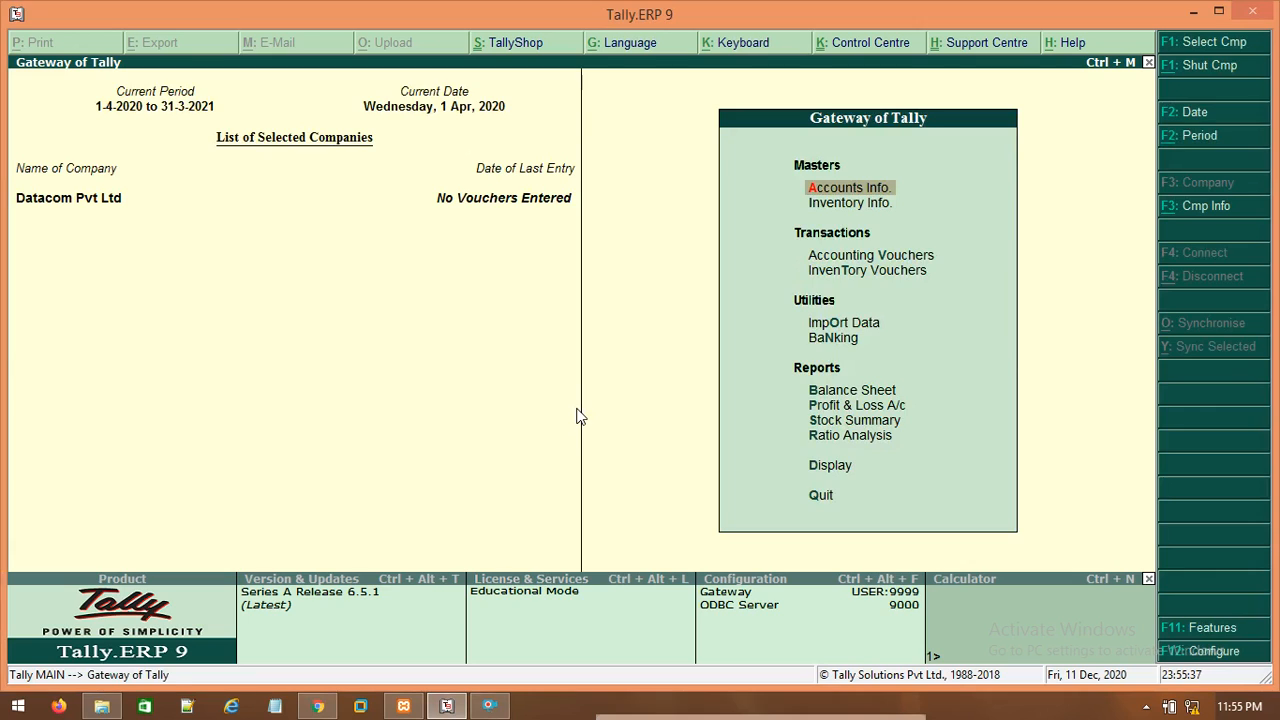
key("alt+F1")
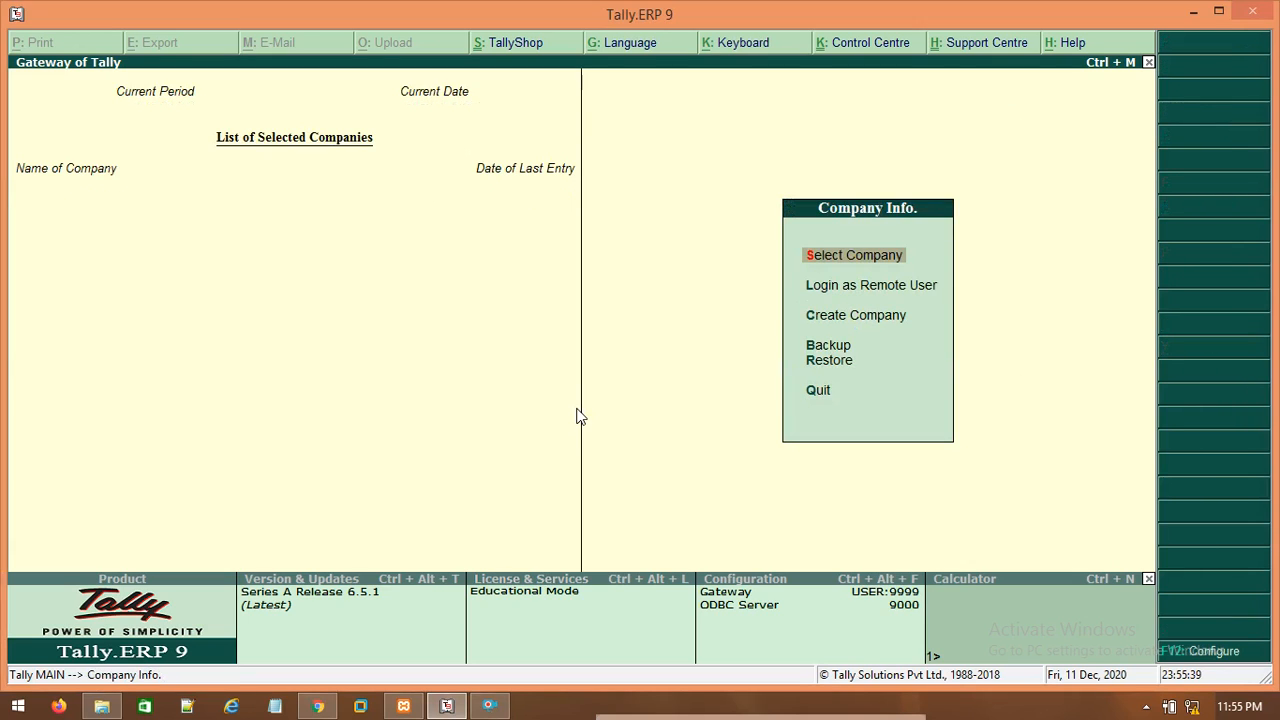
key("Return")
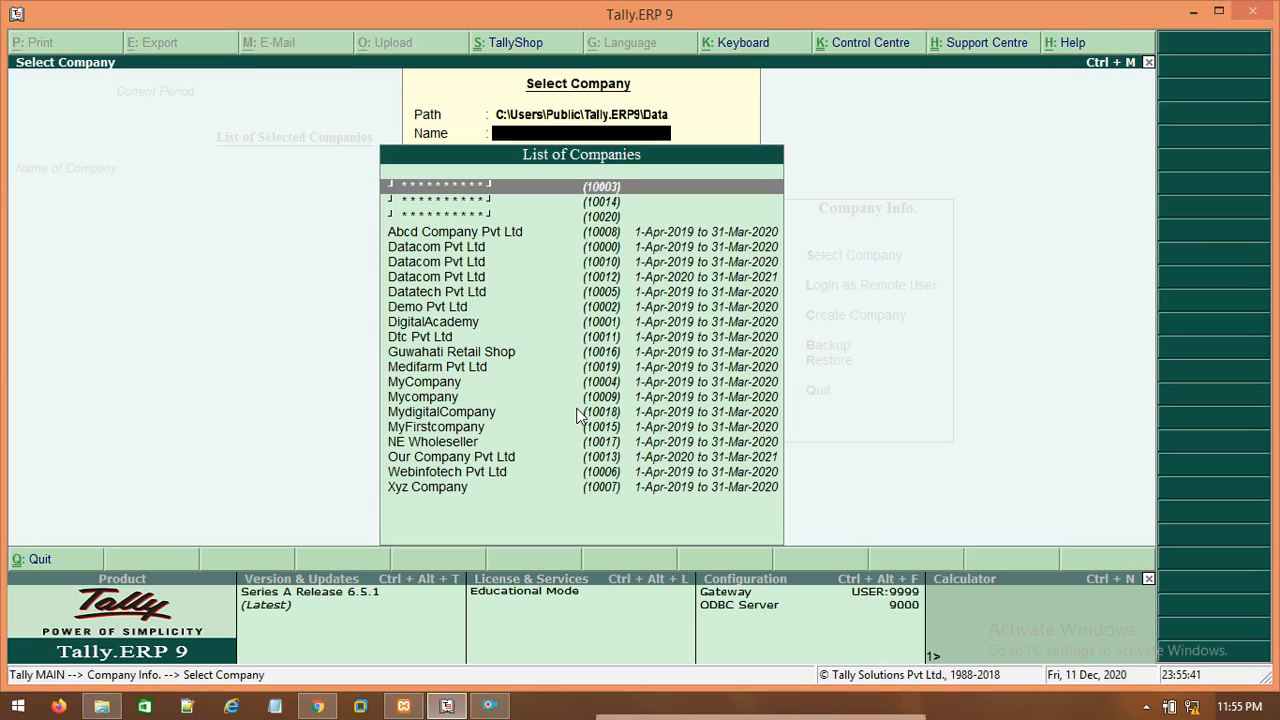
key("Down")
key("Down")
key("Down")
key("Down")
key("Down")
key("Down")
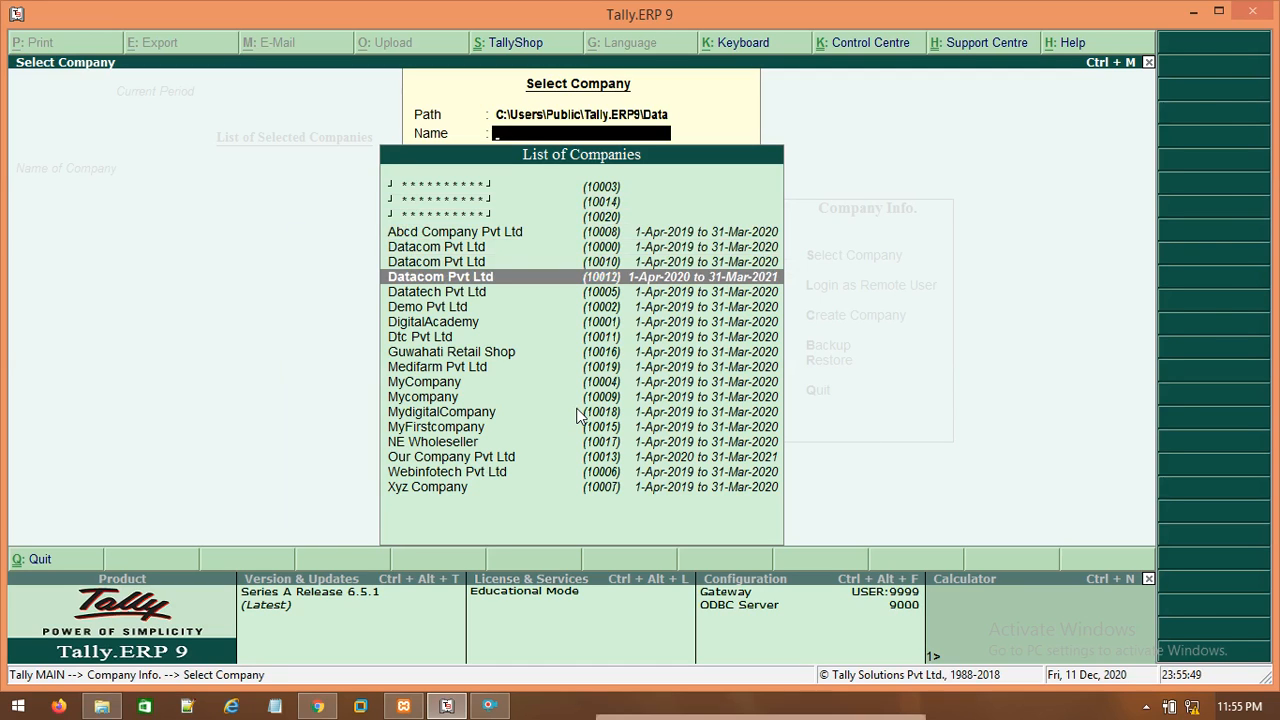
key("Return")
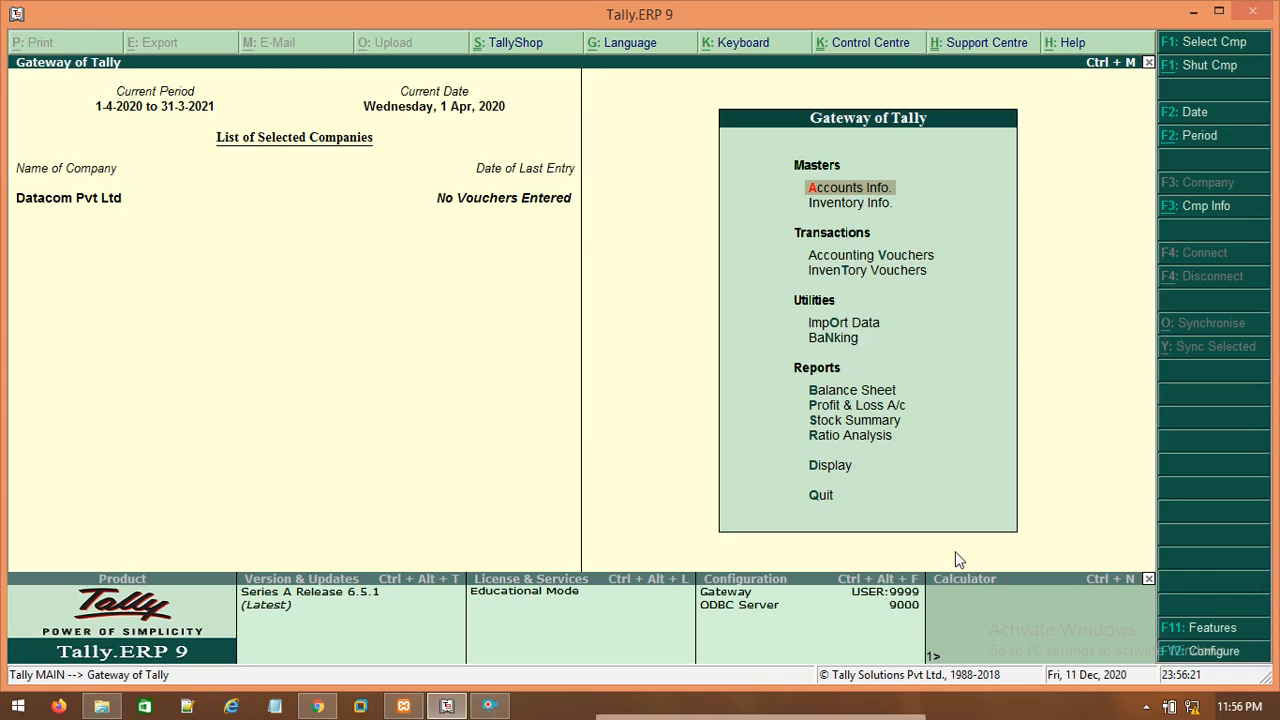
Examine the company's Accounting Features from the General settings to the Invoicing settings and accept the form
left_click(1185, 630)
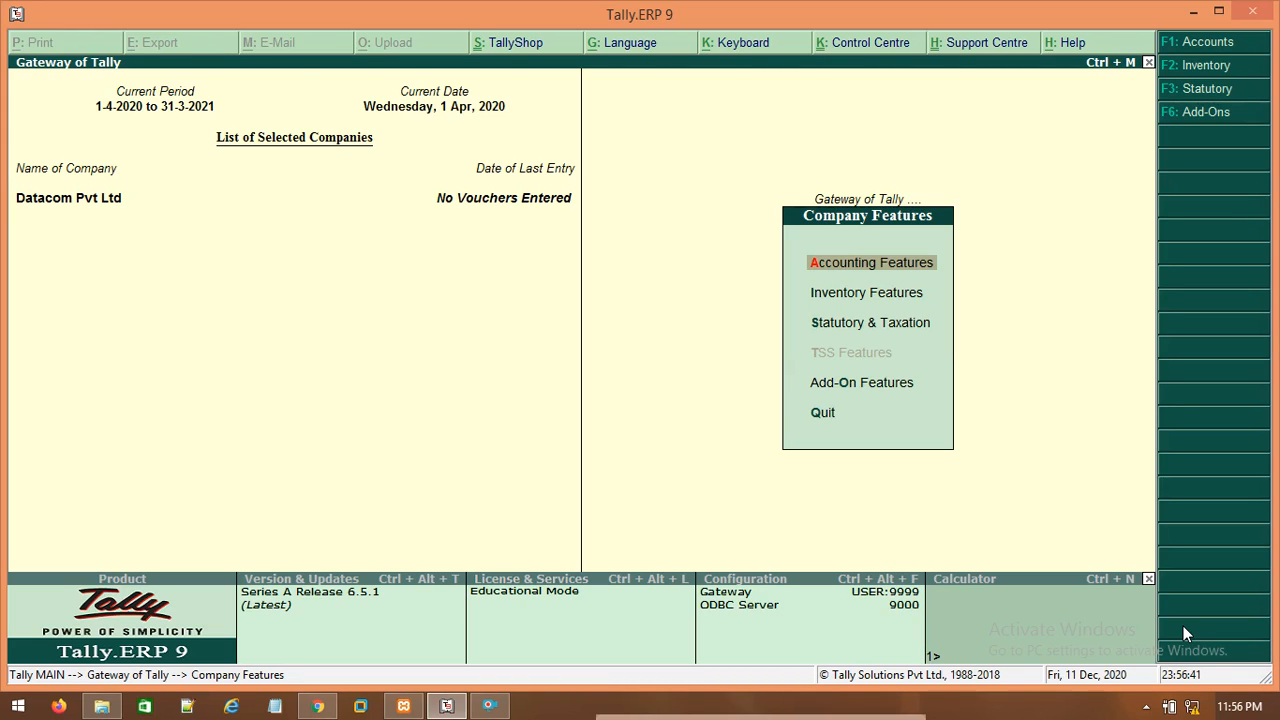
key("Return")
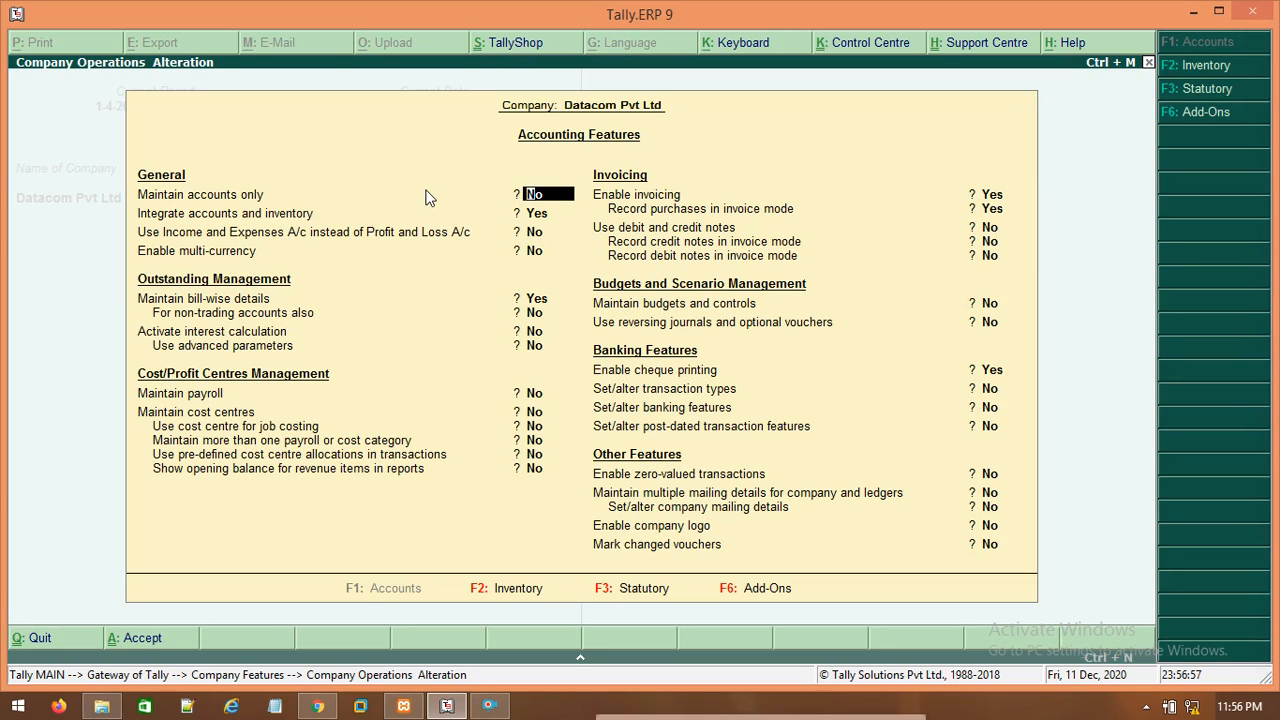
key("Return")
key("Return")
key("Return")
key("Return")
key("Return")
key("Return")
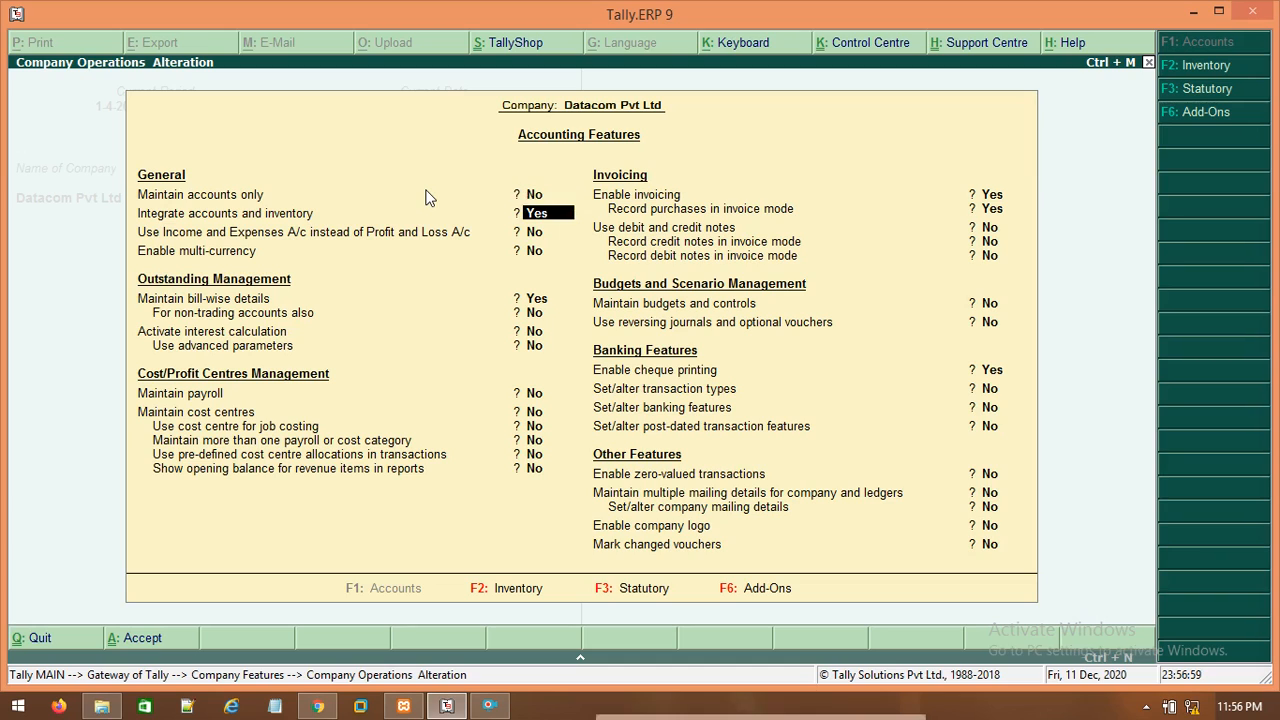
key("Return")
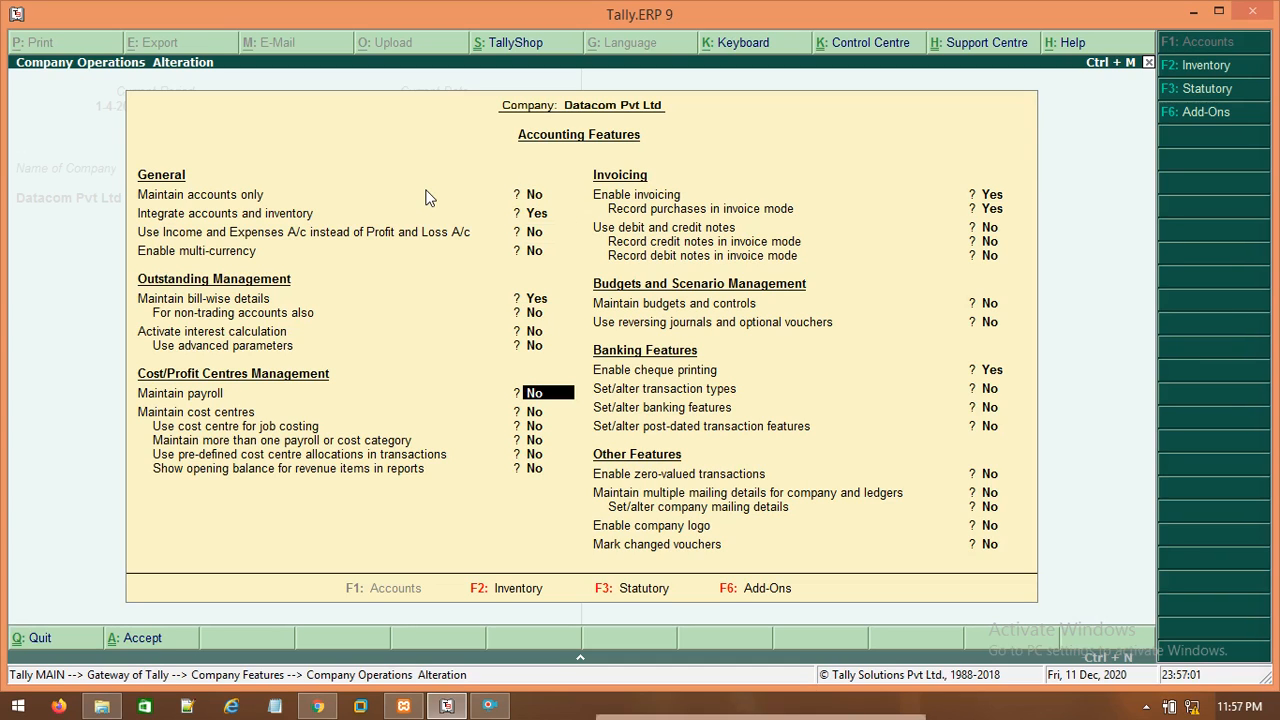
key("Return")
key("Return")
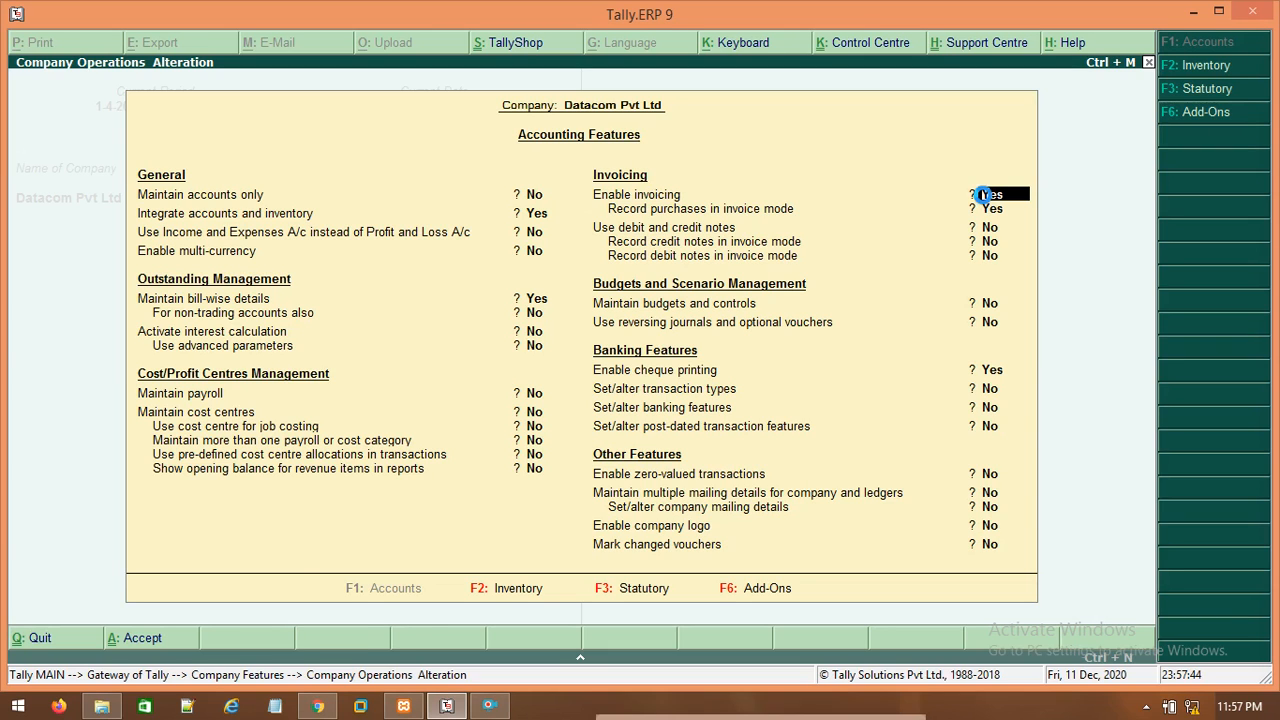
key("ctrl+a")
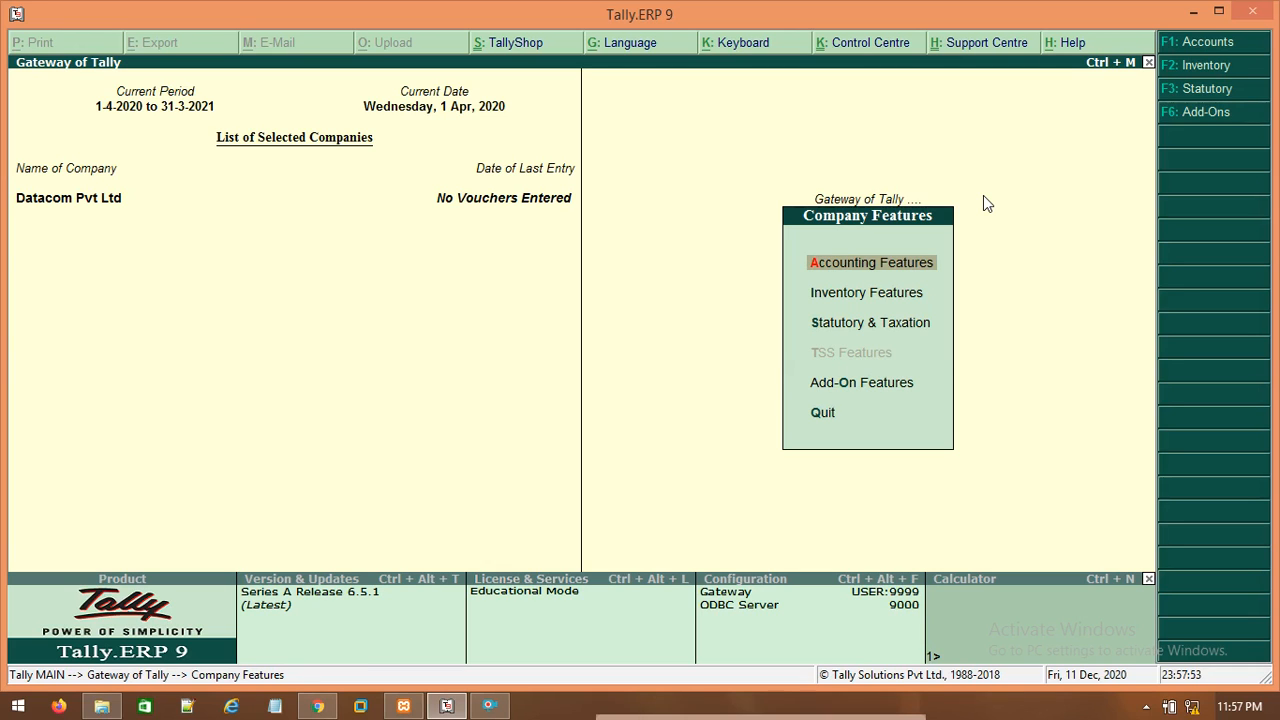
Go through all Accounting Features settings up to Other Features, accept them and return to the Gateway of Tally
key("Return")
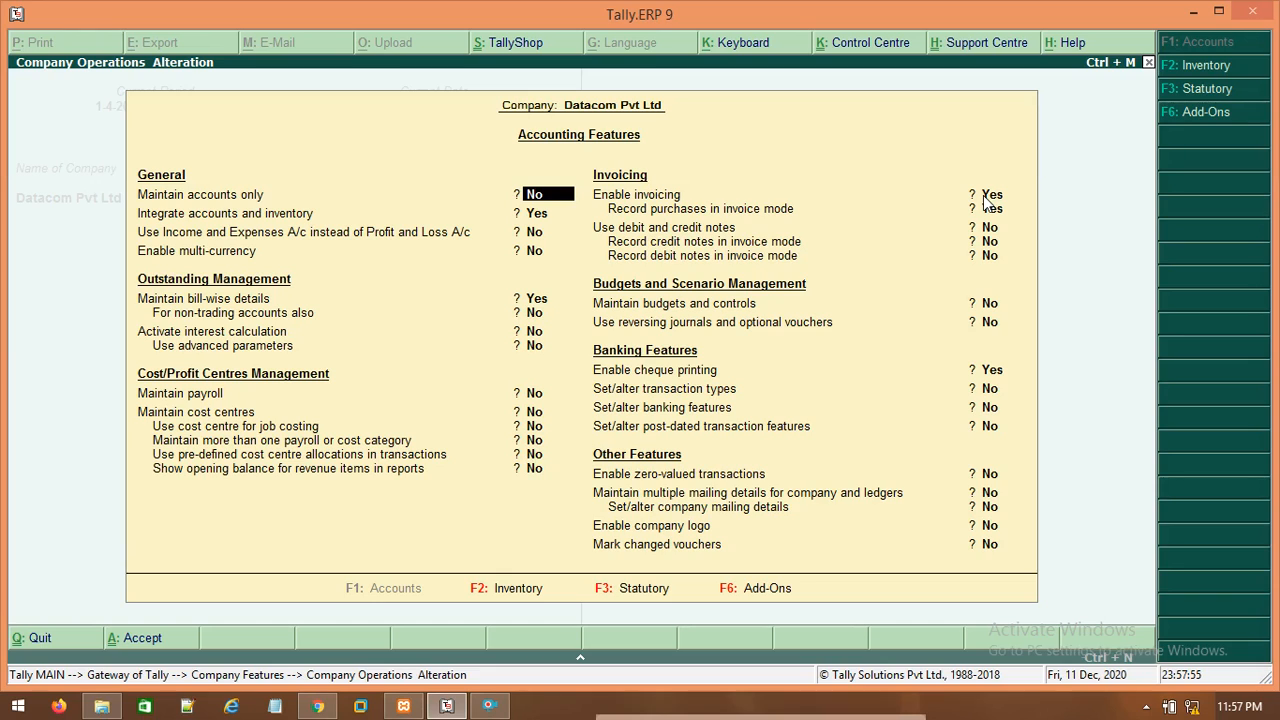
key("Return")
key("Return")
key("Return")
key("Return")
key("Return")
key("Return")
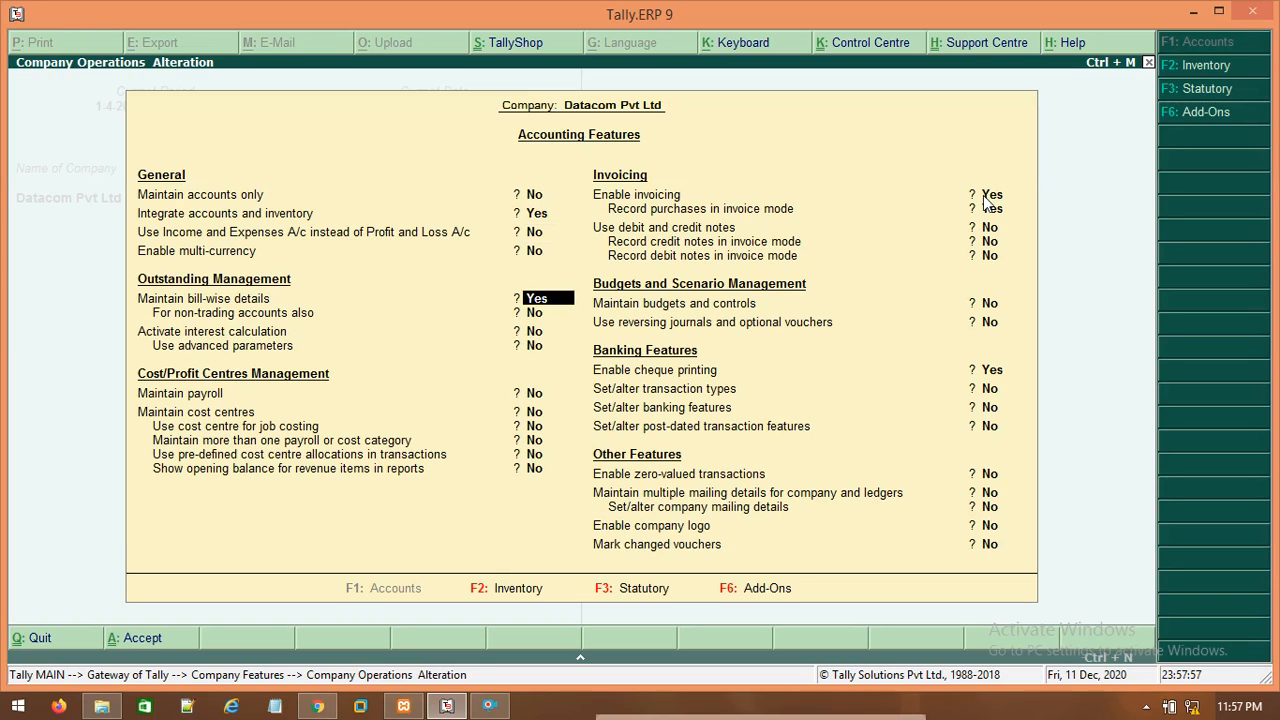
key("Return")
key("Return")
key("Return")
key("Return")
key("Return")
key("Return")
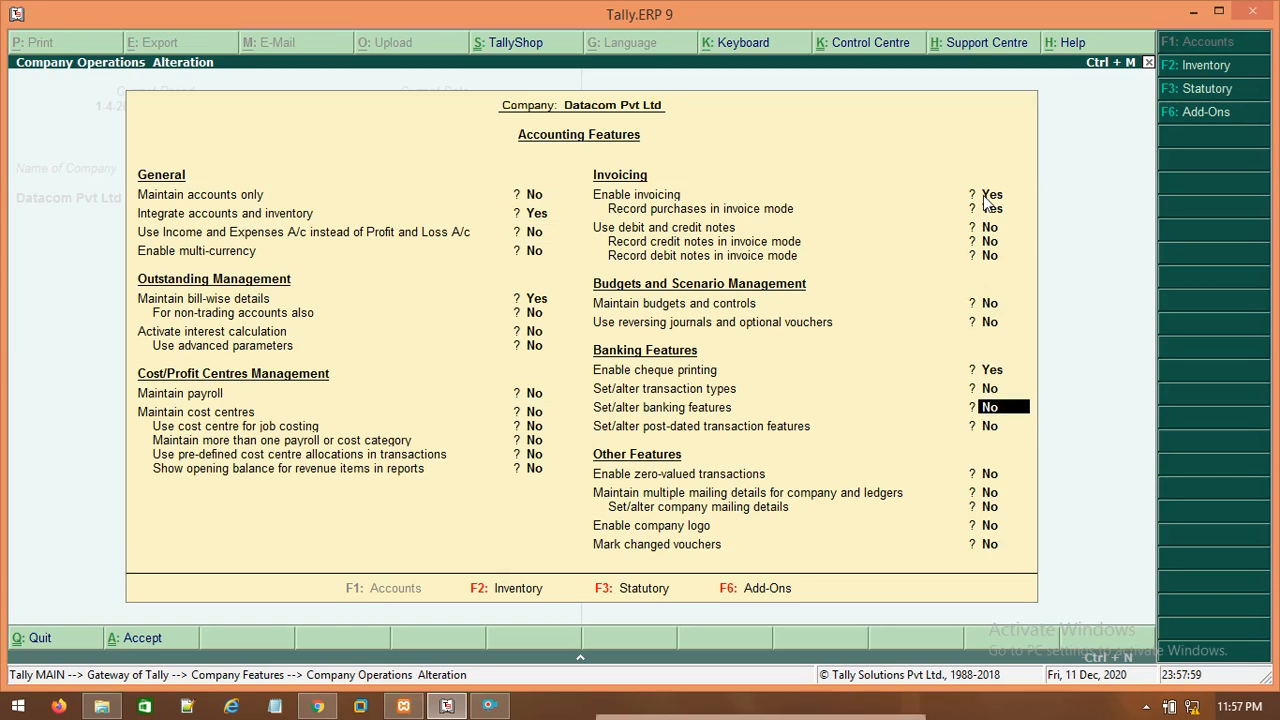
key("Return")
key("Return")
key("Return")
key("Return")
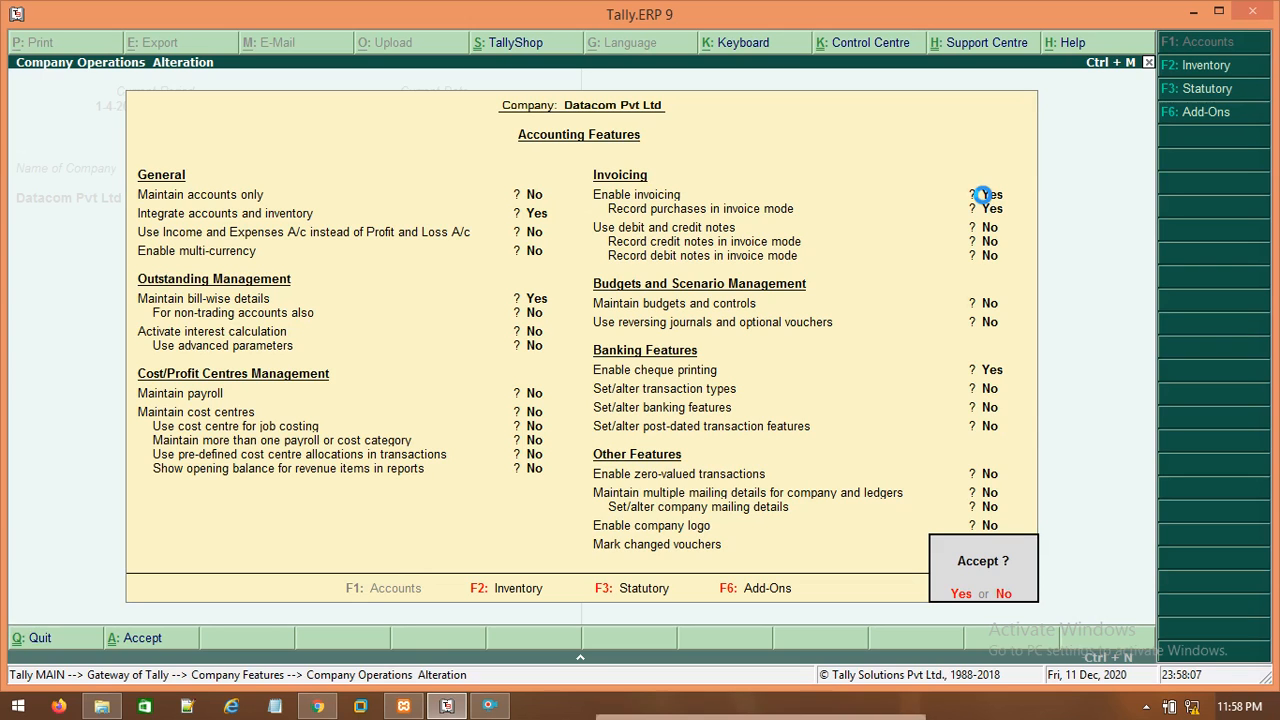
key("y")
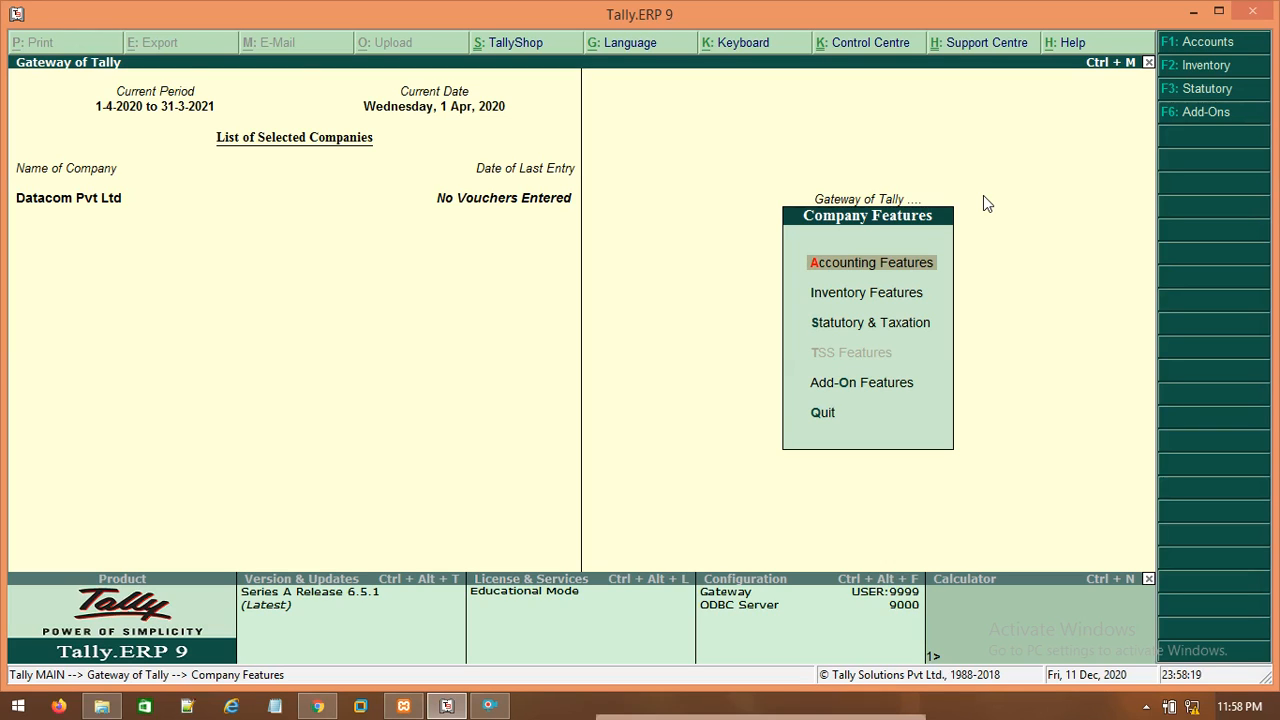
key("Escape")
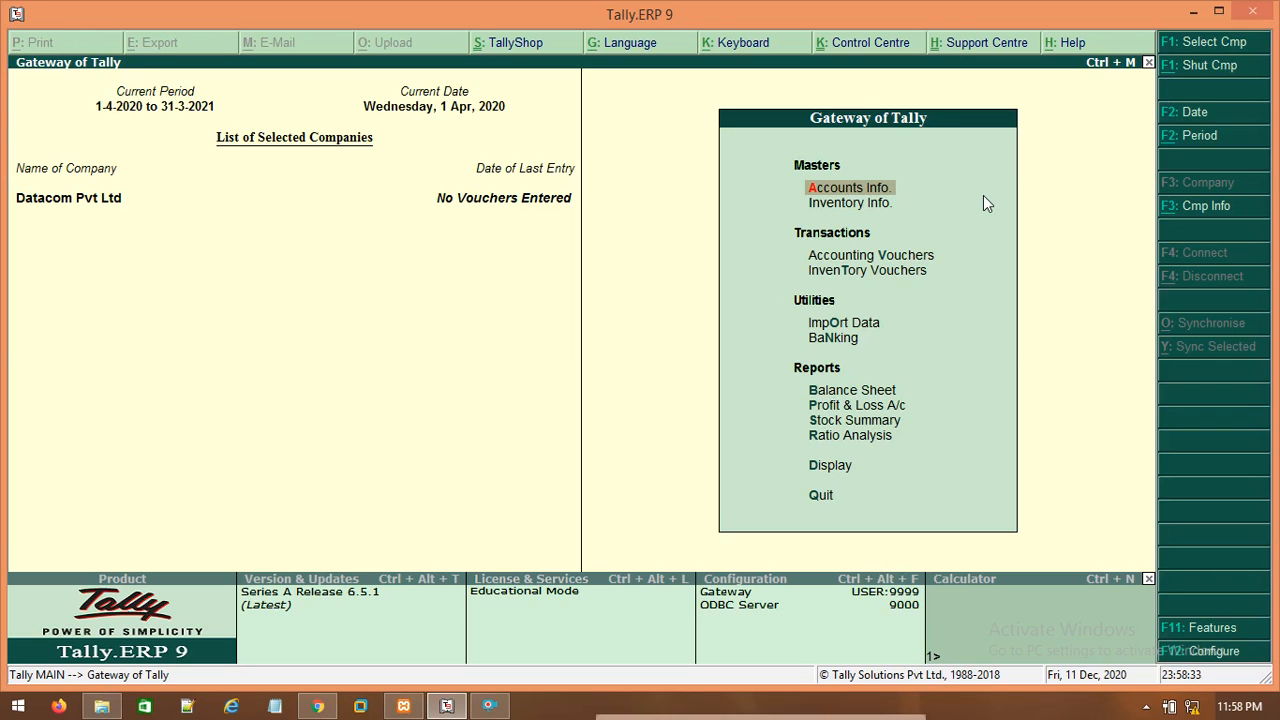
key("Down")
key("Up")
key("Down")
key("Up")
key("Down")
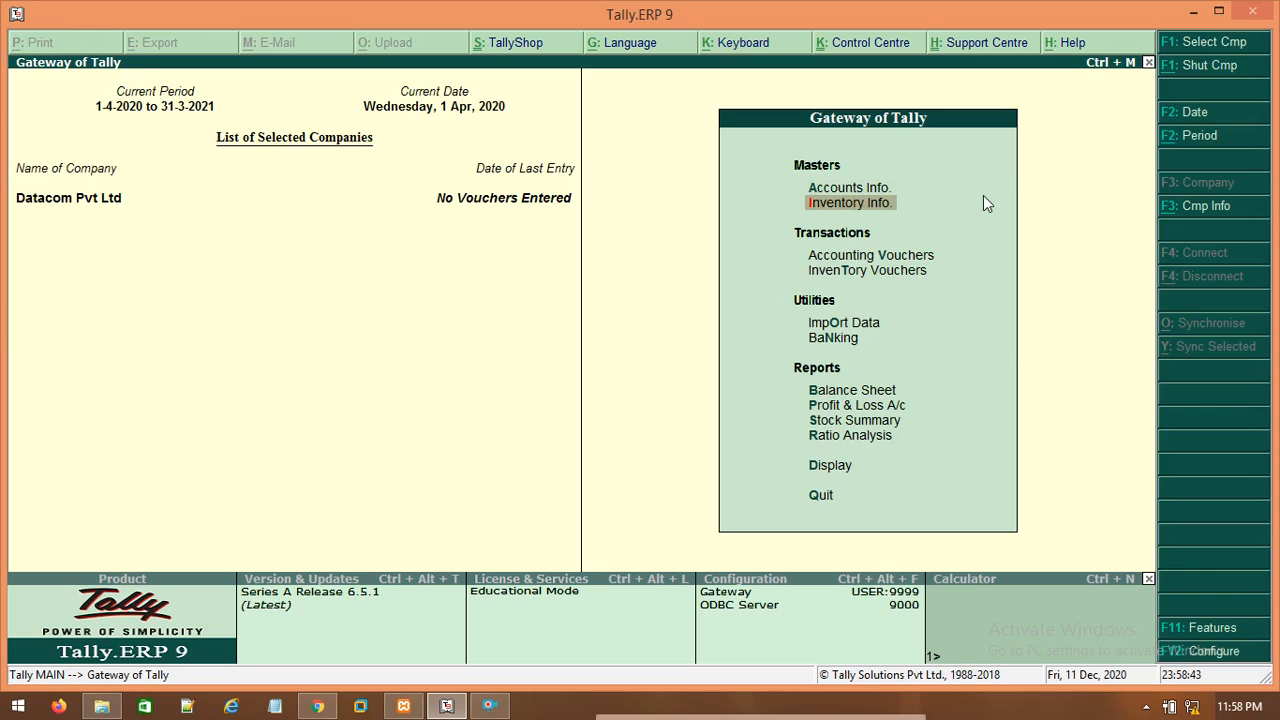
Examine the Payment and Receipt voucher entry screens under Accounting Vouchers, and leave without recording an entry
key("Down")
key("Down")
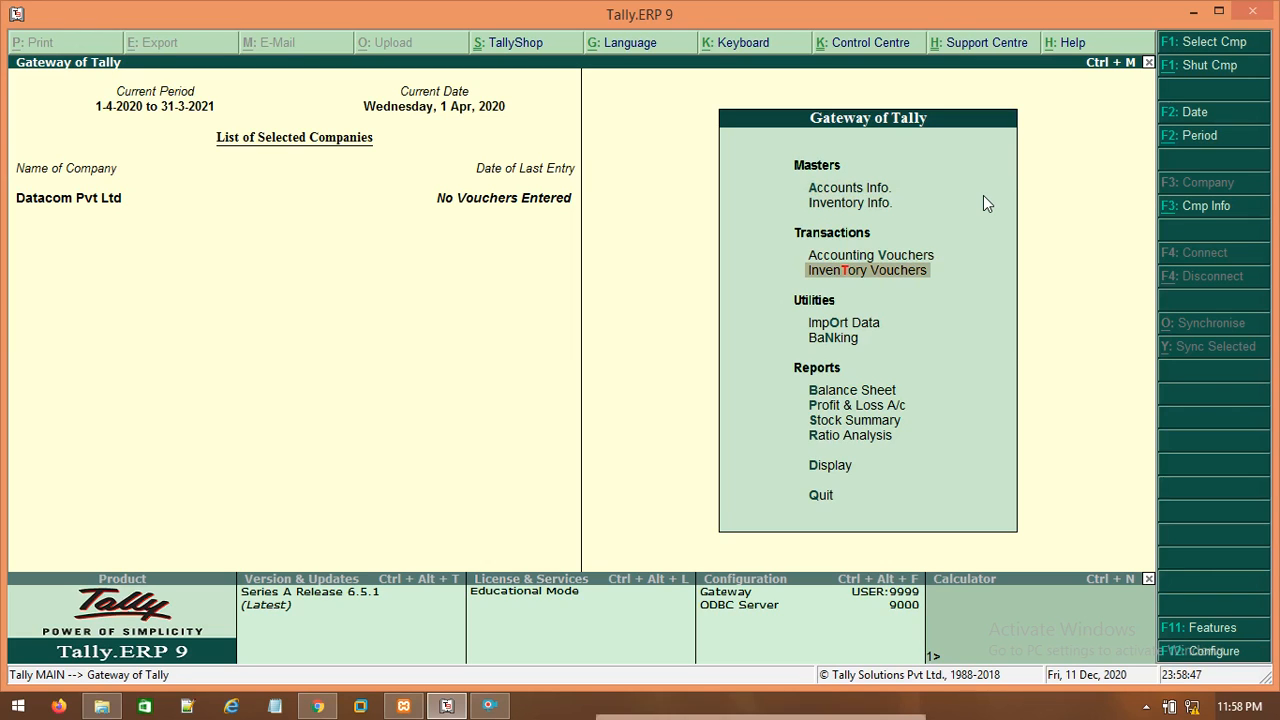
key("Up")
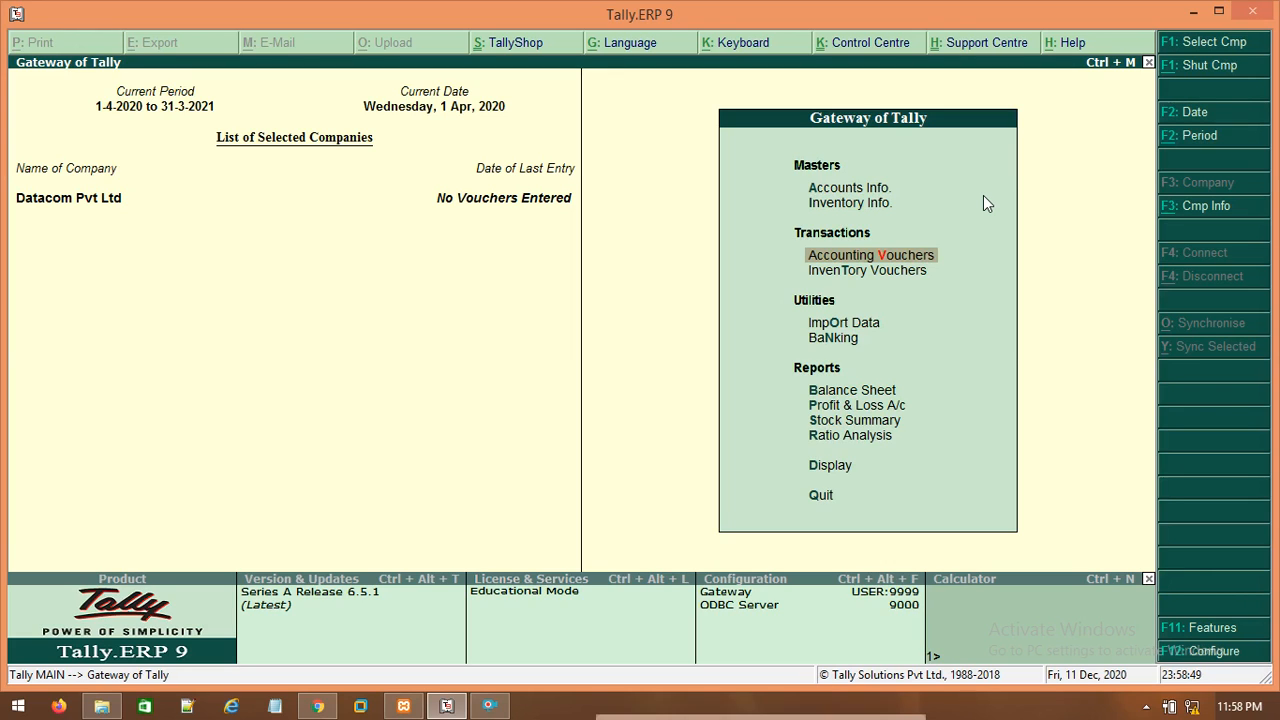
key("Down")
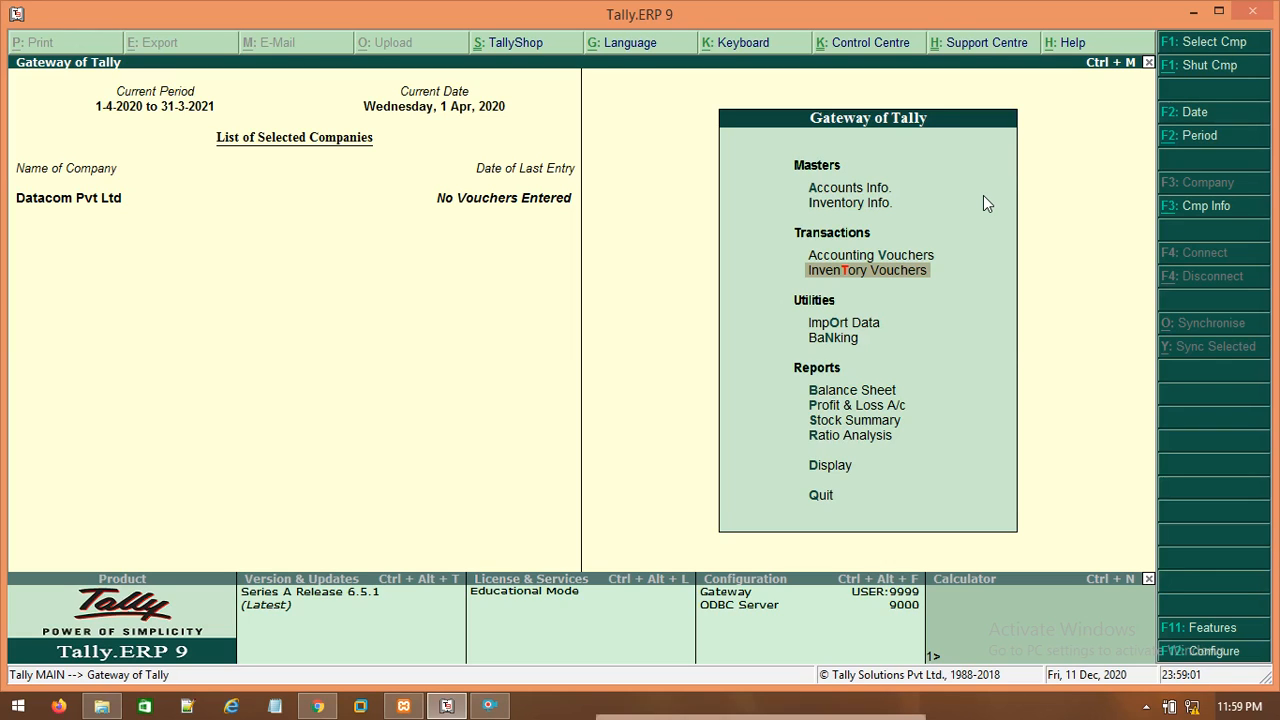
key("Up")
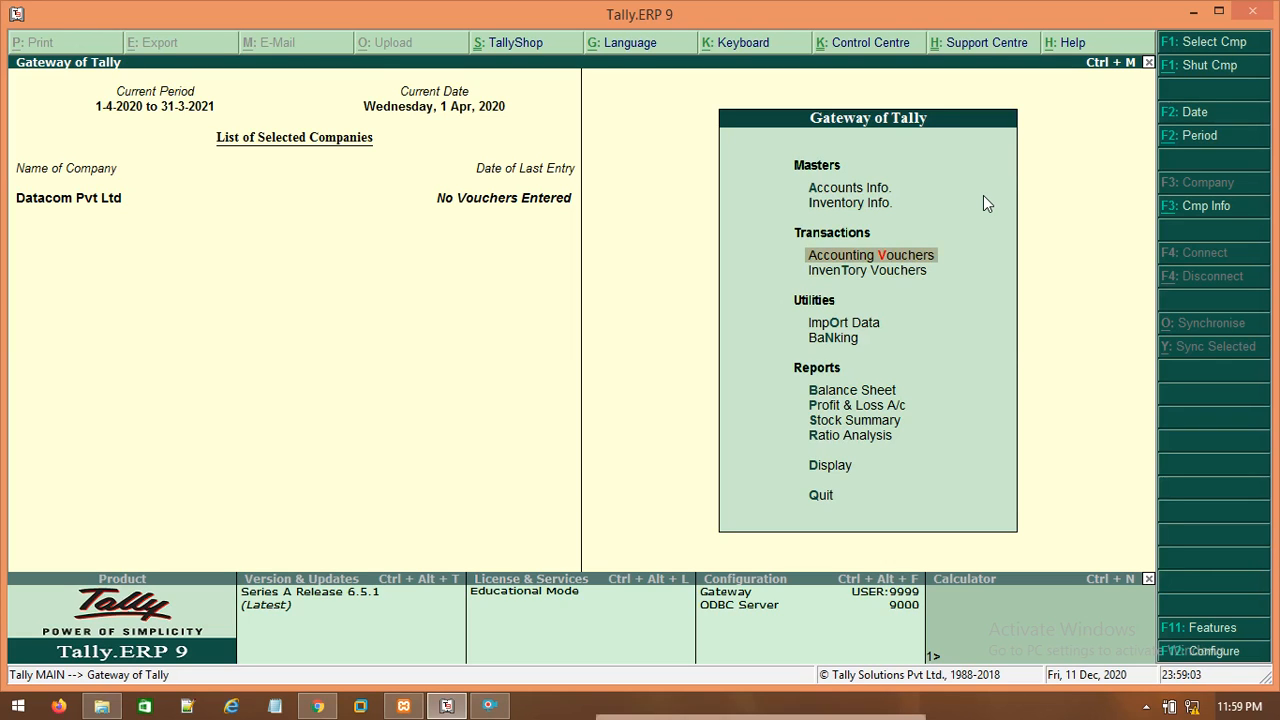
key("Return")
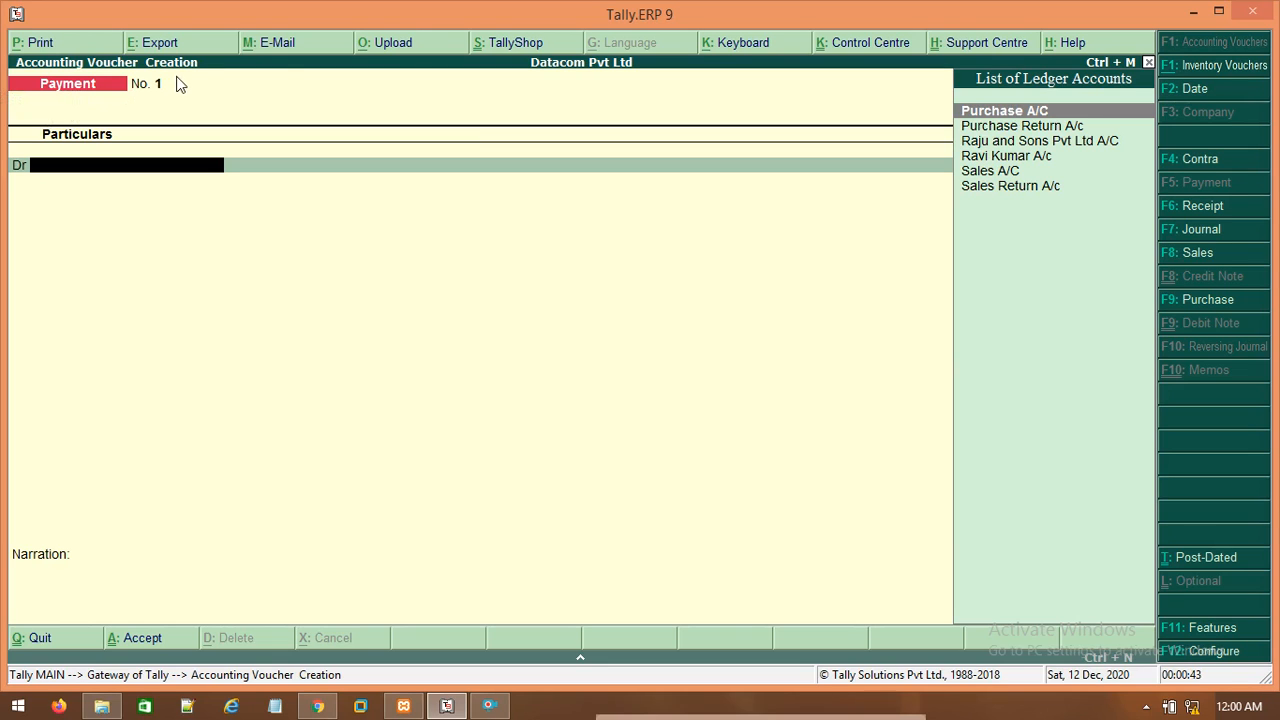
left_click(1193, 207)
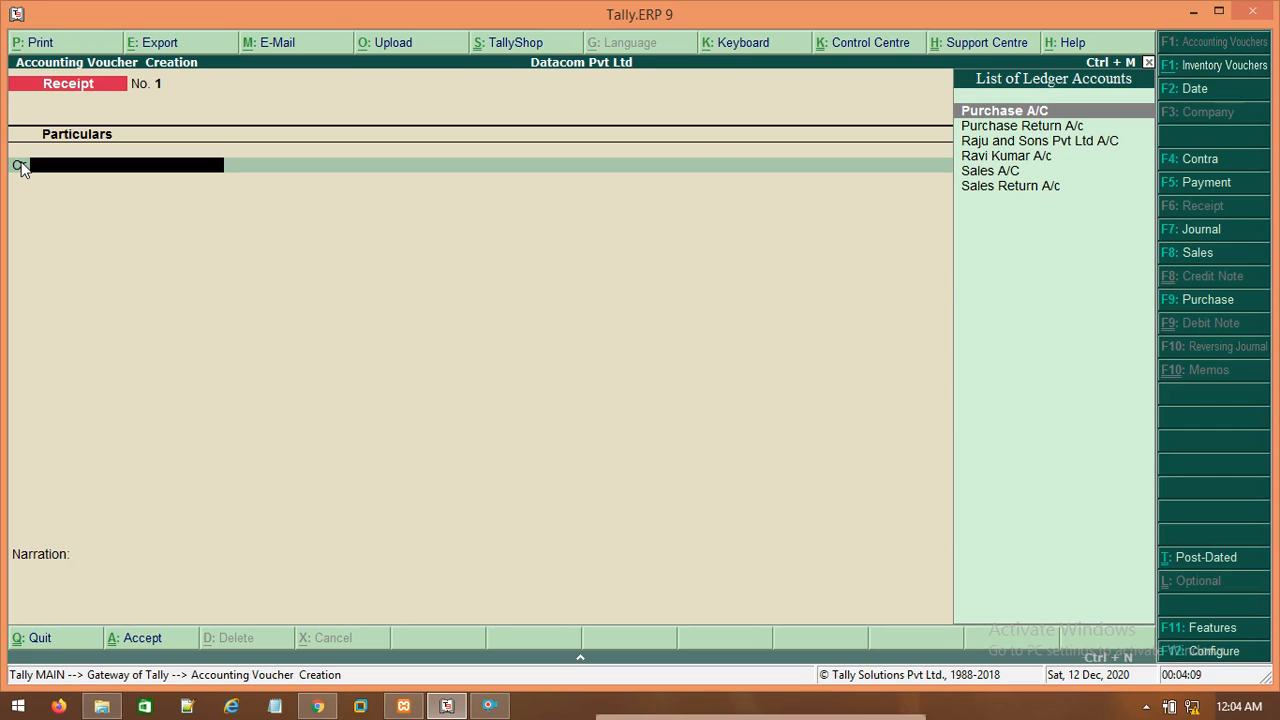
key("Escape")
key("y")
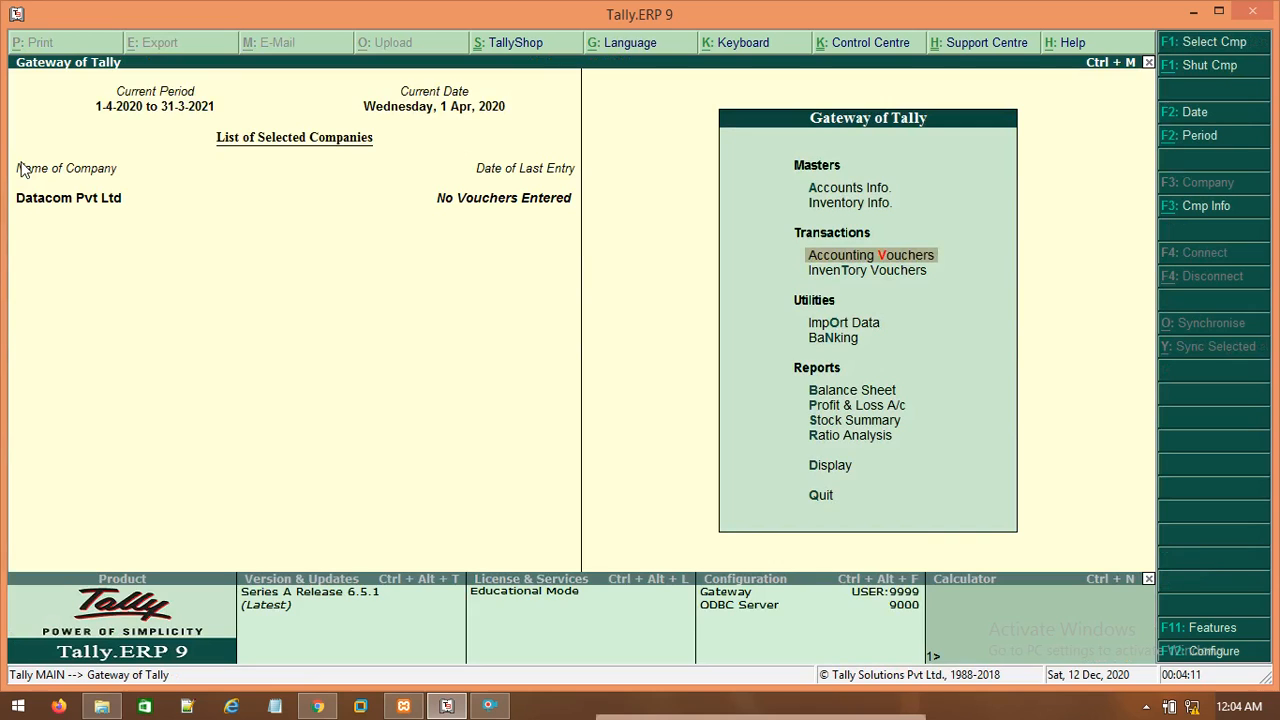
View the list of existing ledgers through the single ledger display, and return to the Ledgers options
key("Up")
key("Up")
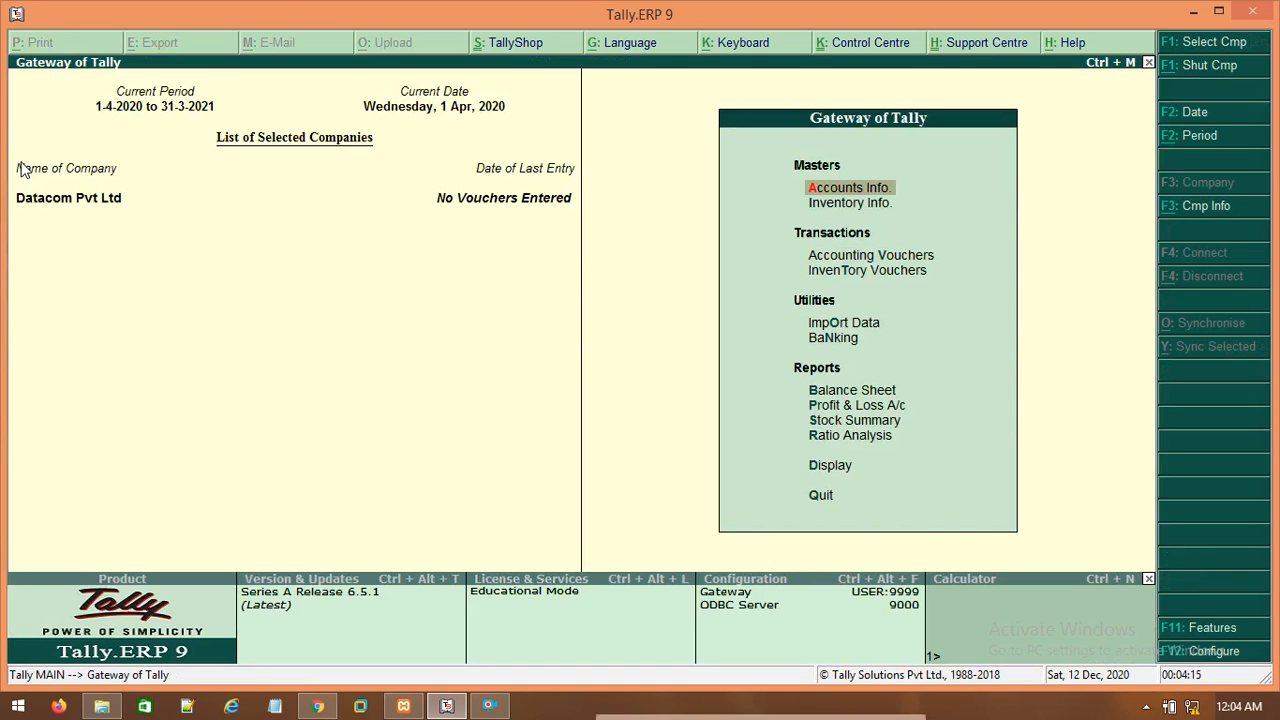
key("Return")
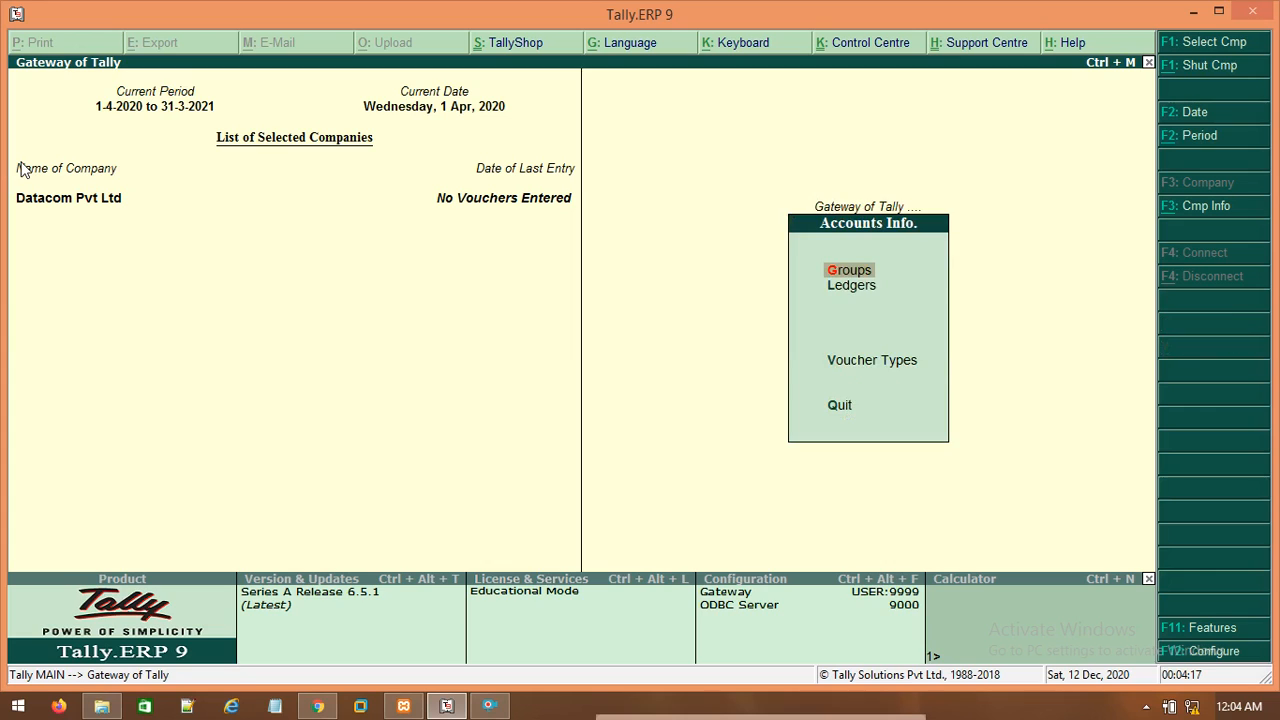
key("Down")
key("Return")
key("Down")
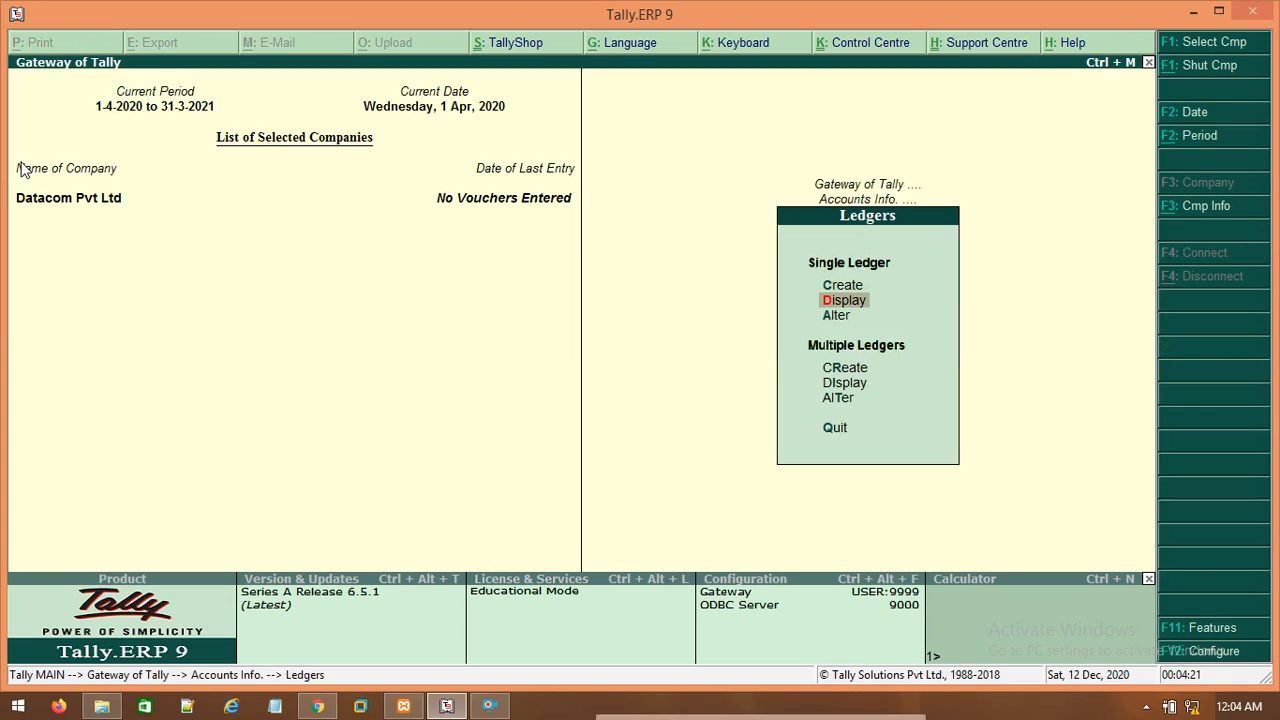
key("Return")
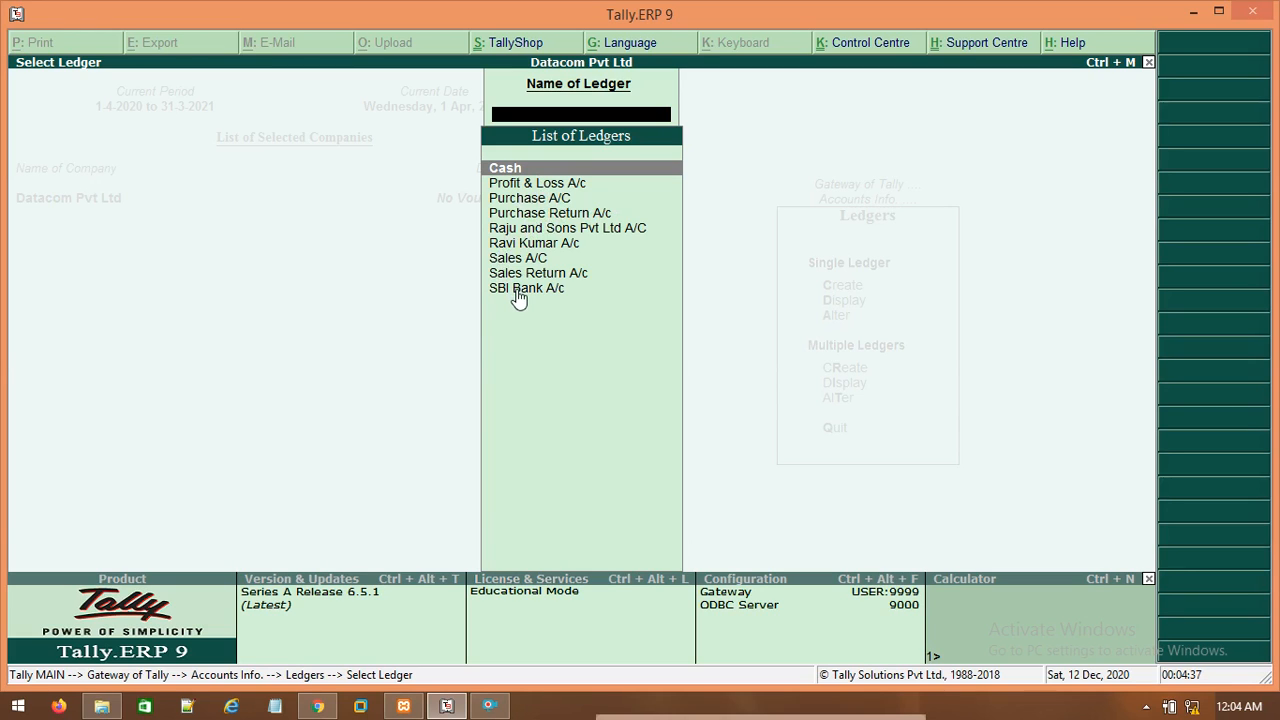
key("Escape")
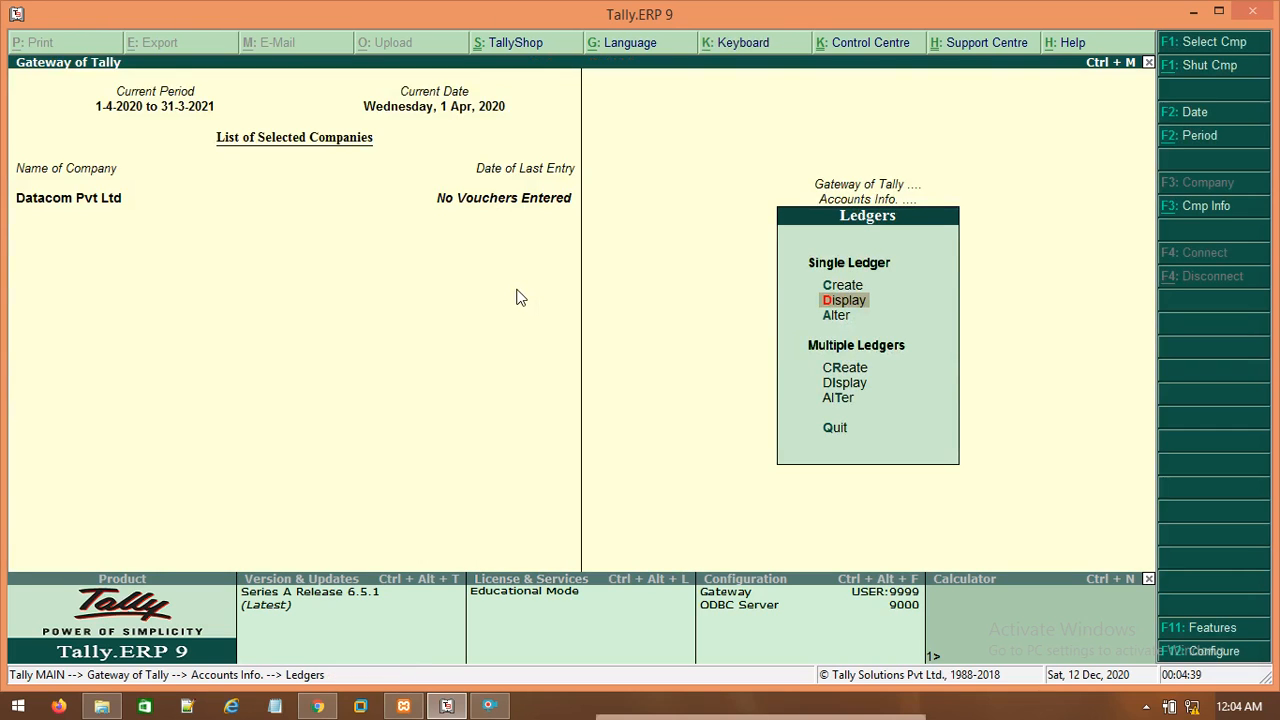
Start a new single ledger named Capital A/c and place it under the Capital Account group
key("Up")
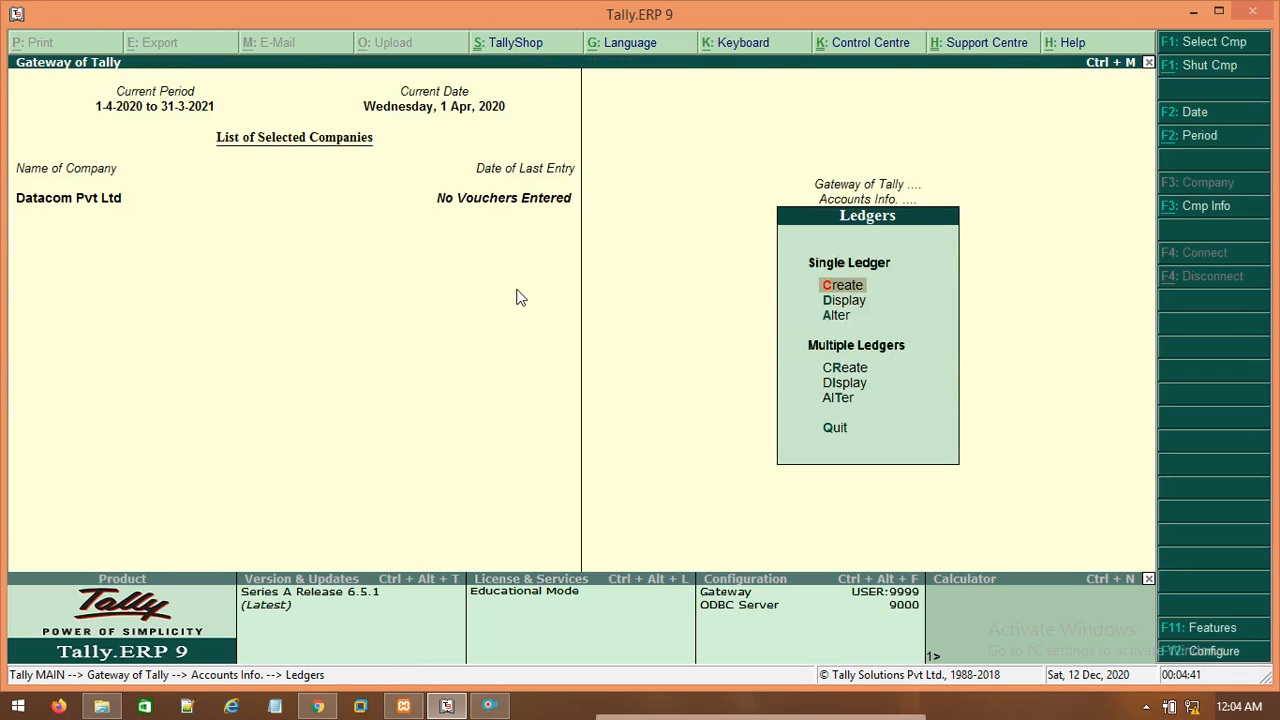
key("Return")
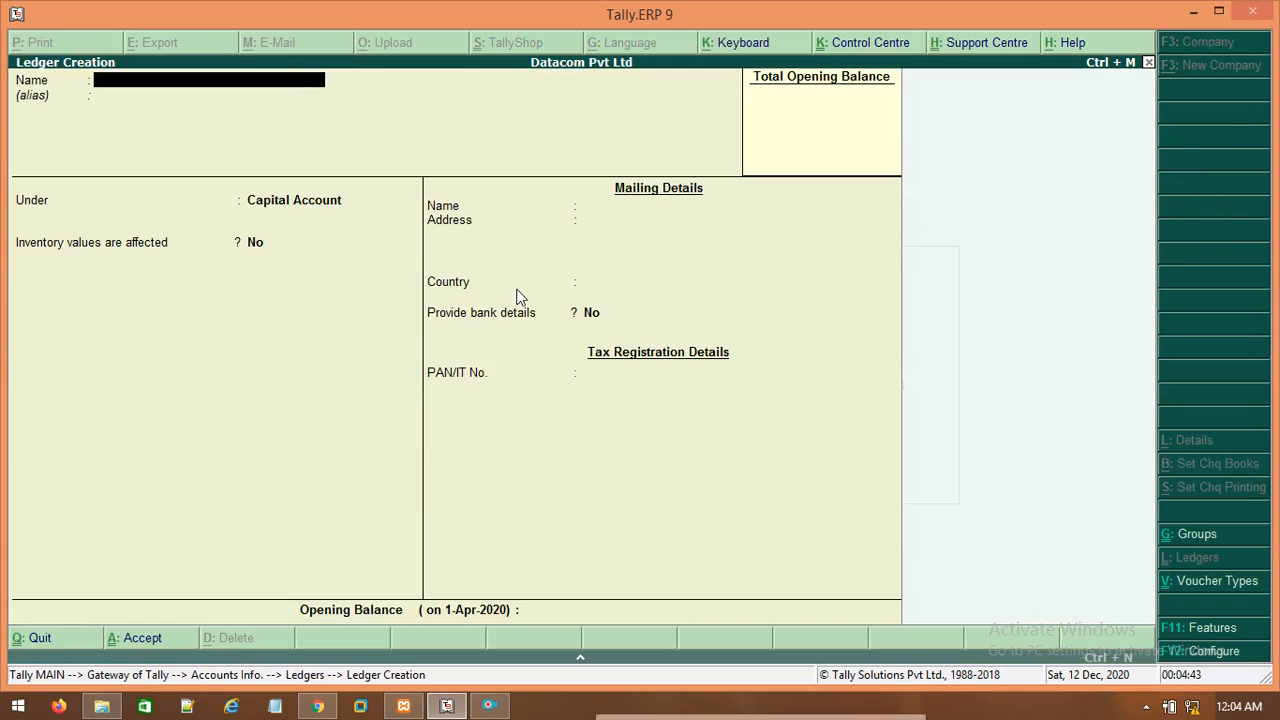
type("Capital a/c")
key("Return")
key("Return")
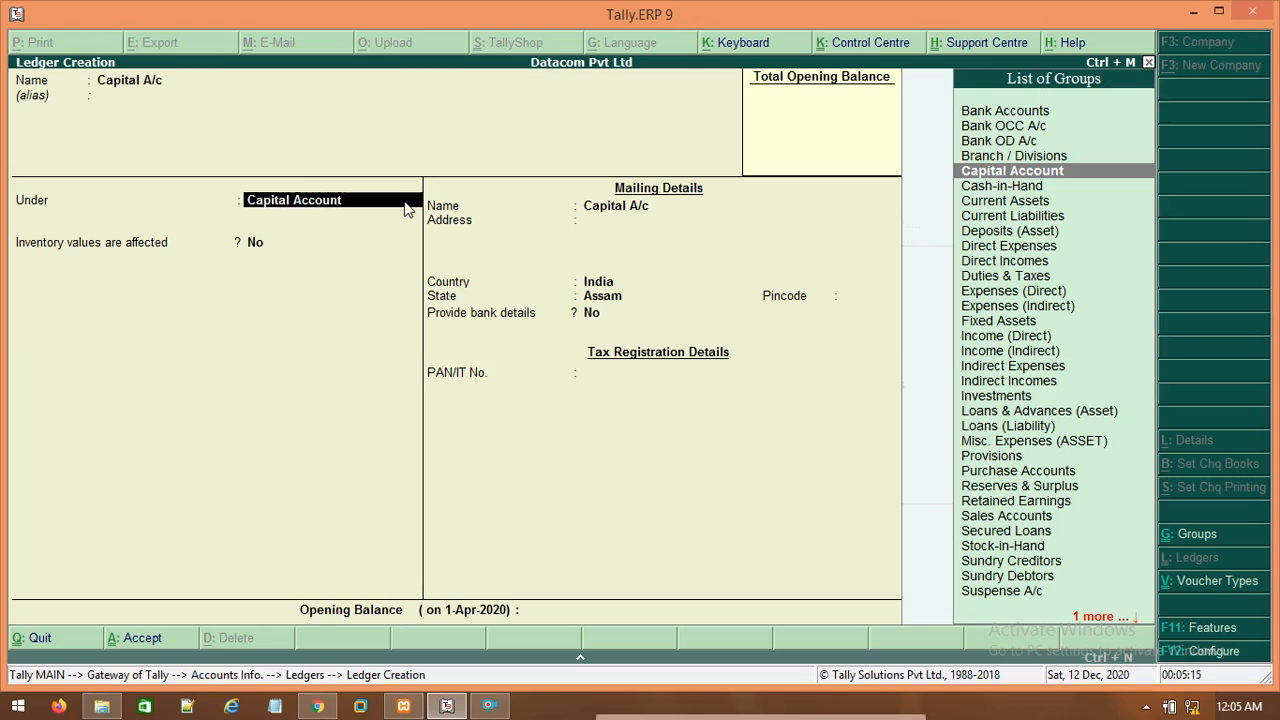
key("Return")
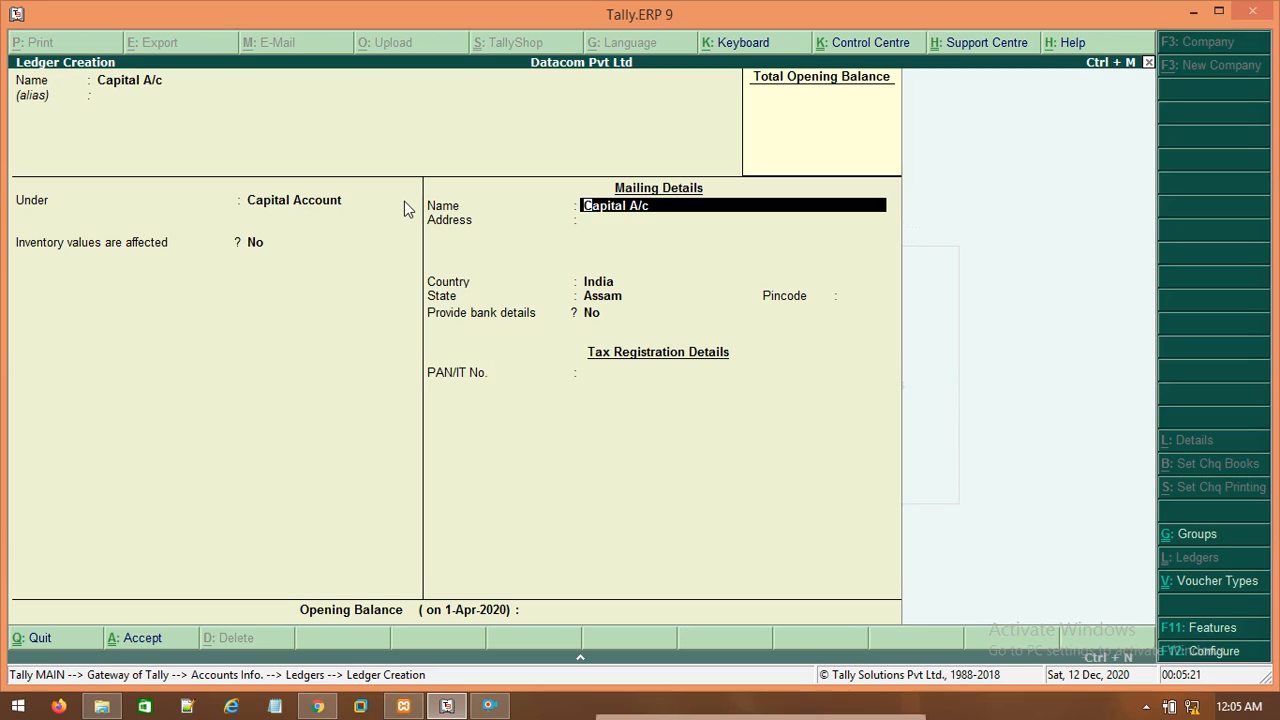
Keep the default mailing and tax details for the Capital A/c ledger, save it and leave ledger creation
key("Return")
key("Return")
key("Return")
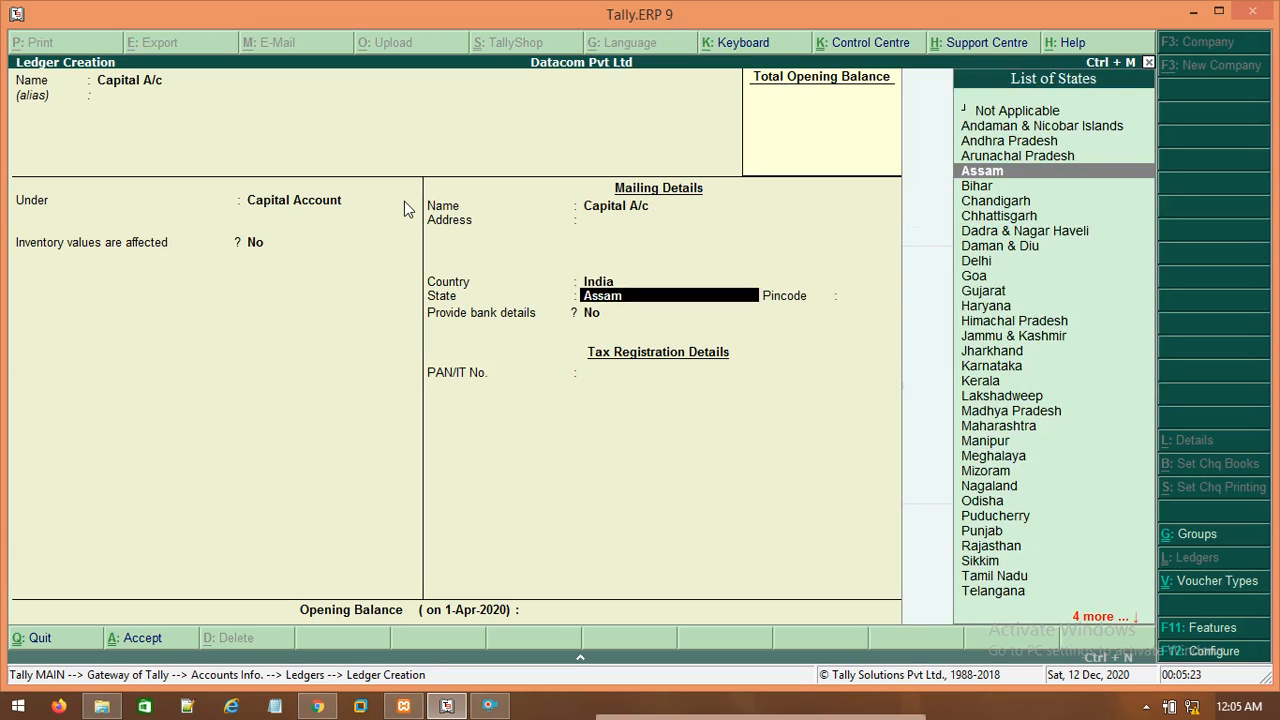
key("Return")
key("Return")
key("Return")
key("Return")
key("Return")
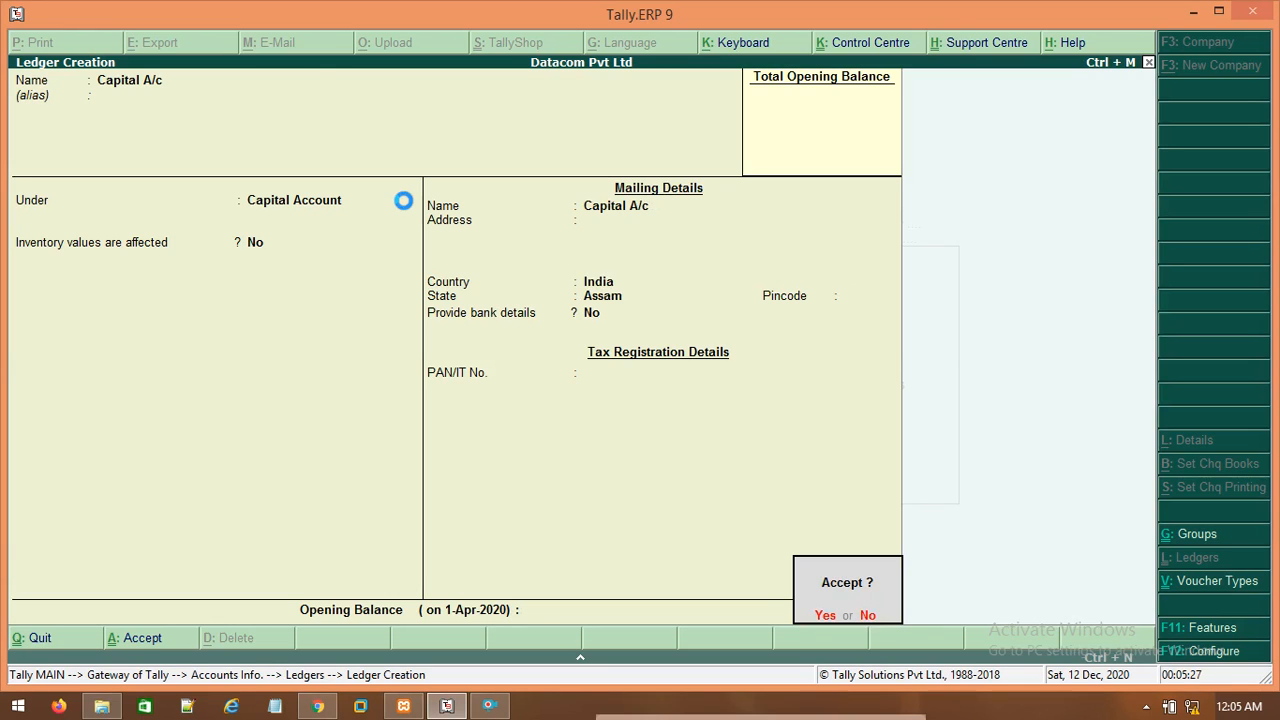
key("Return")
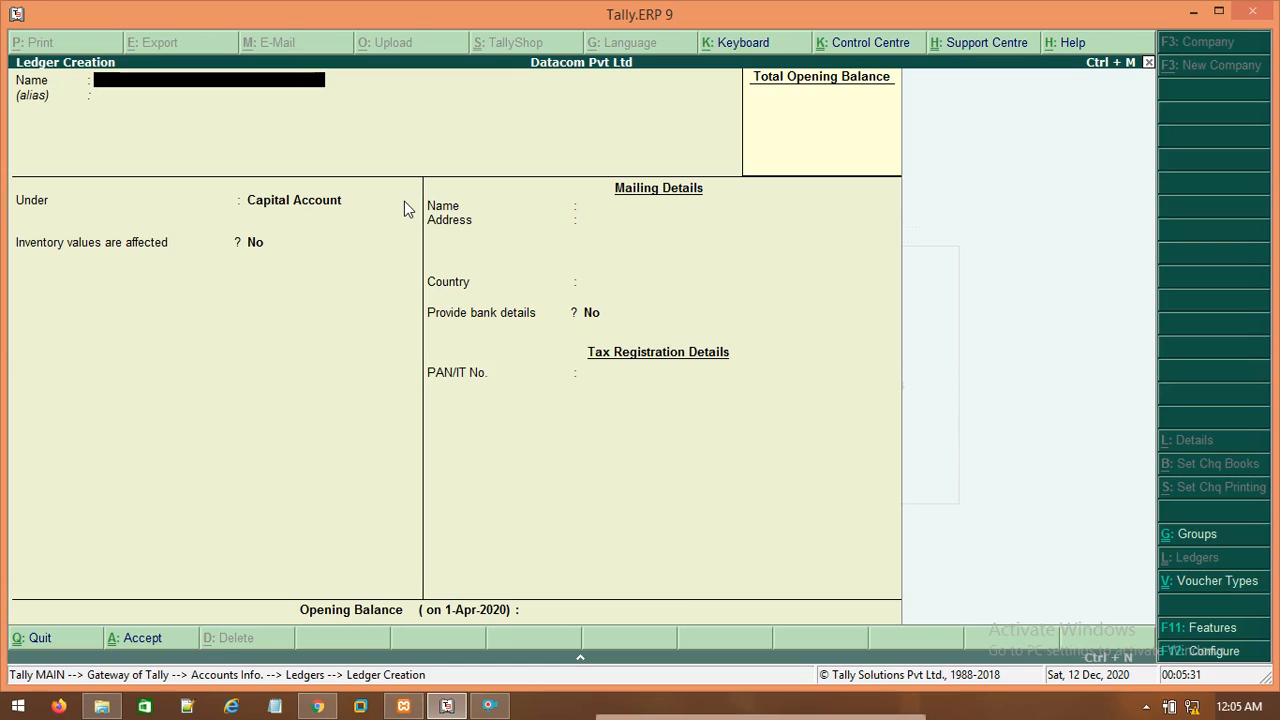
key("Escape")
key("y")
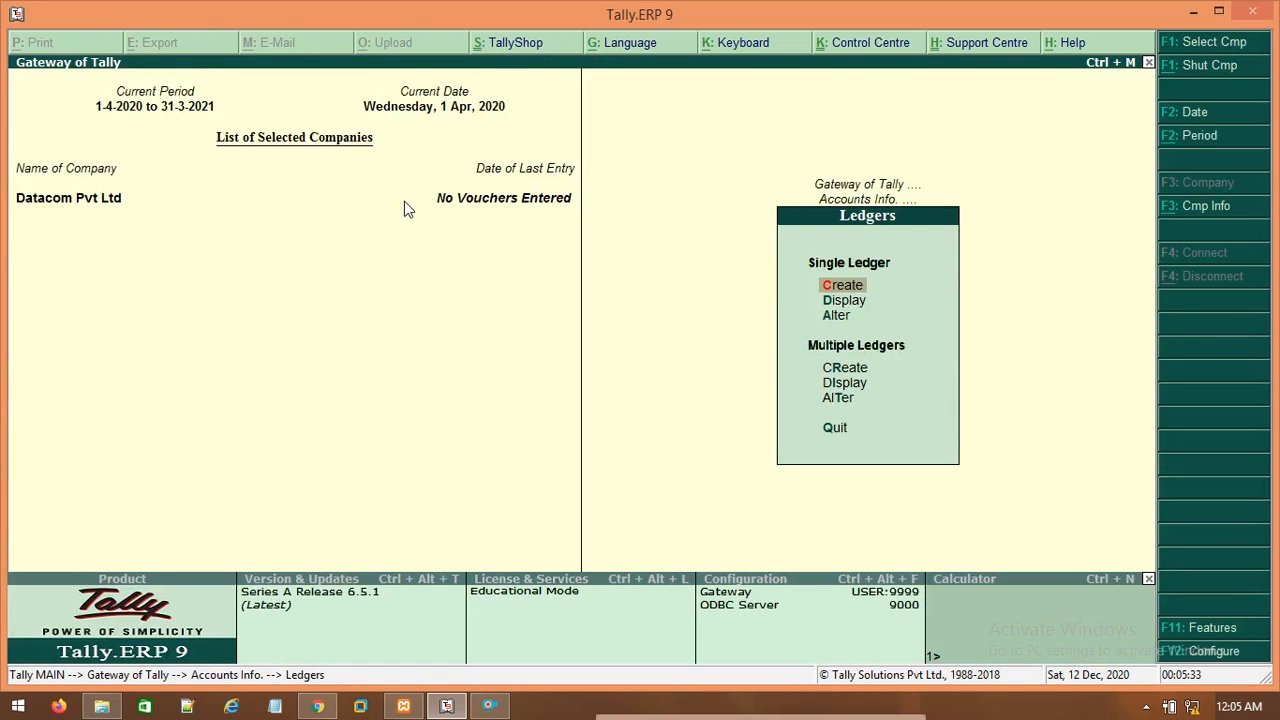
Open a Receipt voucher under Accounting Vouchers and credit Capital A/c with 500000
key("Escape")
key("Escape")
key("Down")
key("Down")
key("Return")
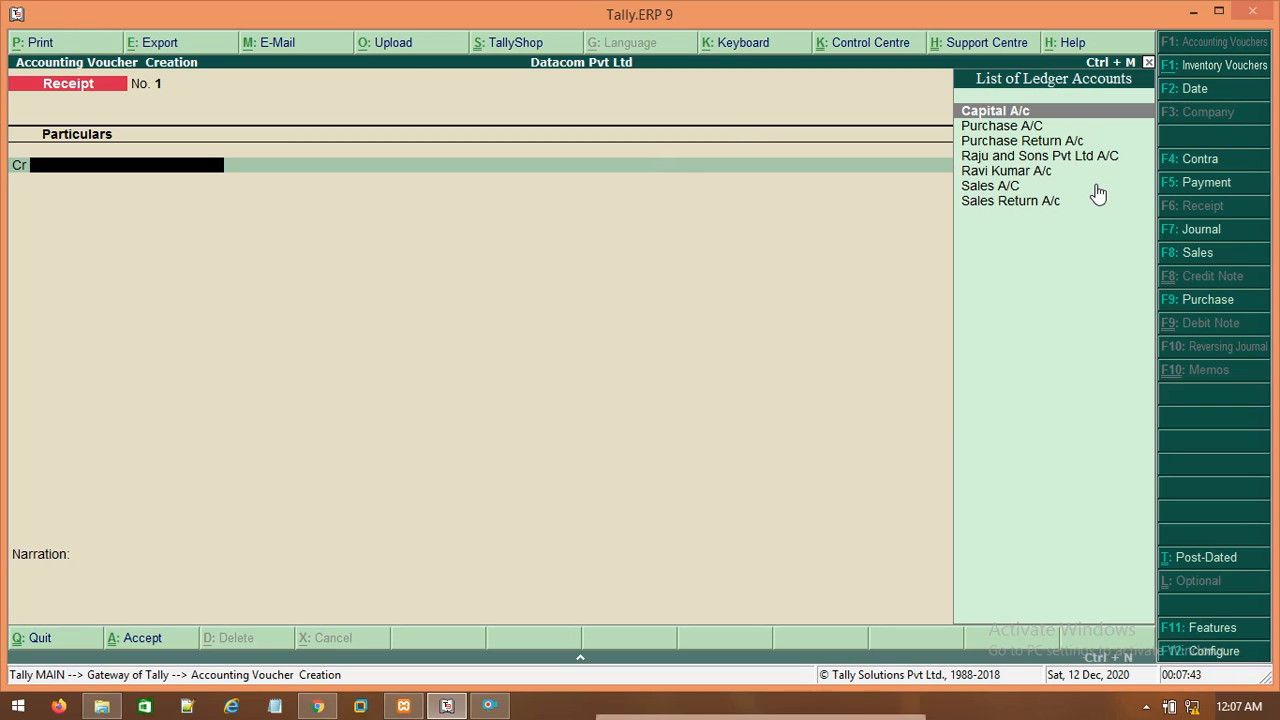
key("Return")
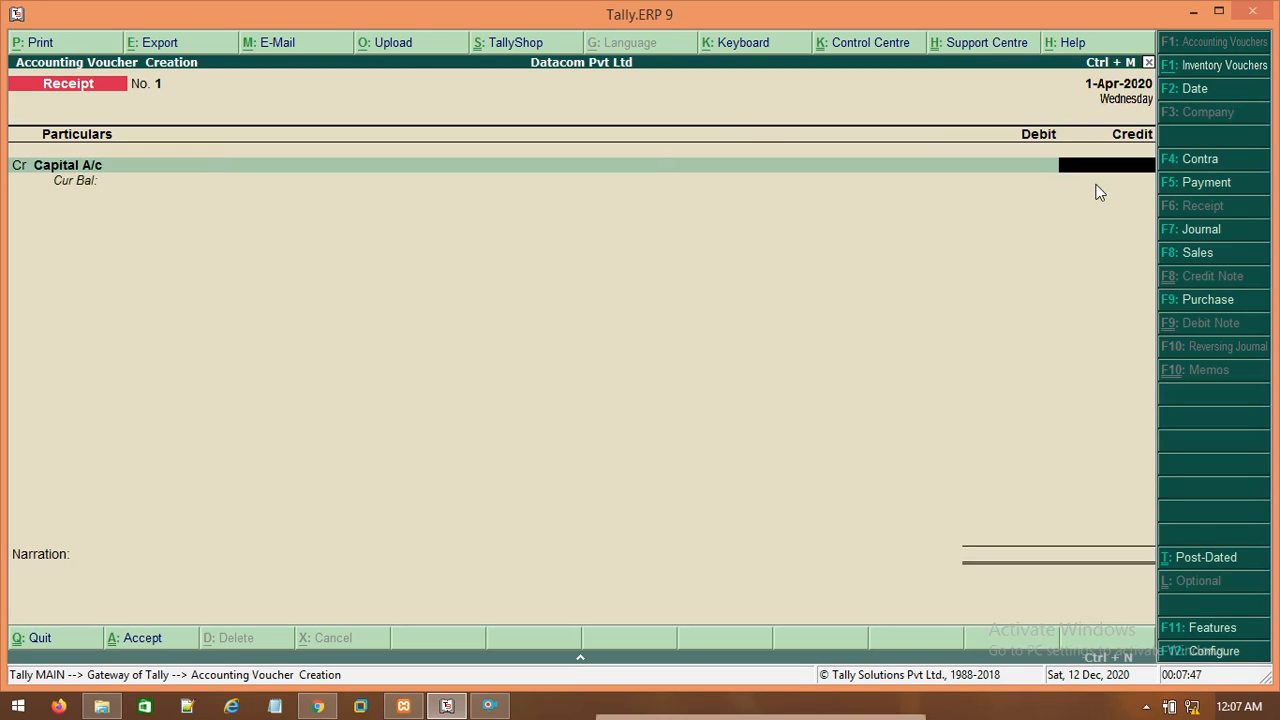
type("500000")
key("Return")
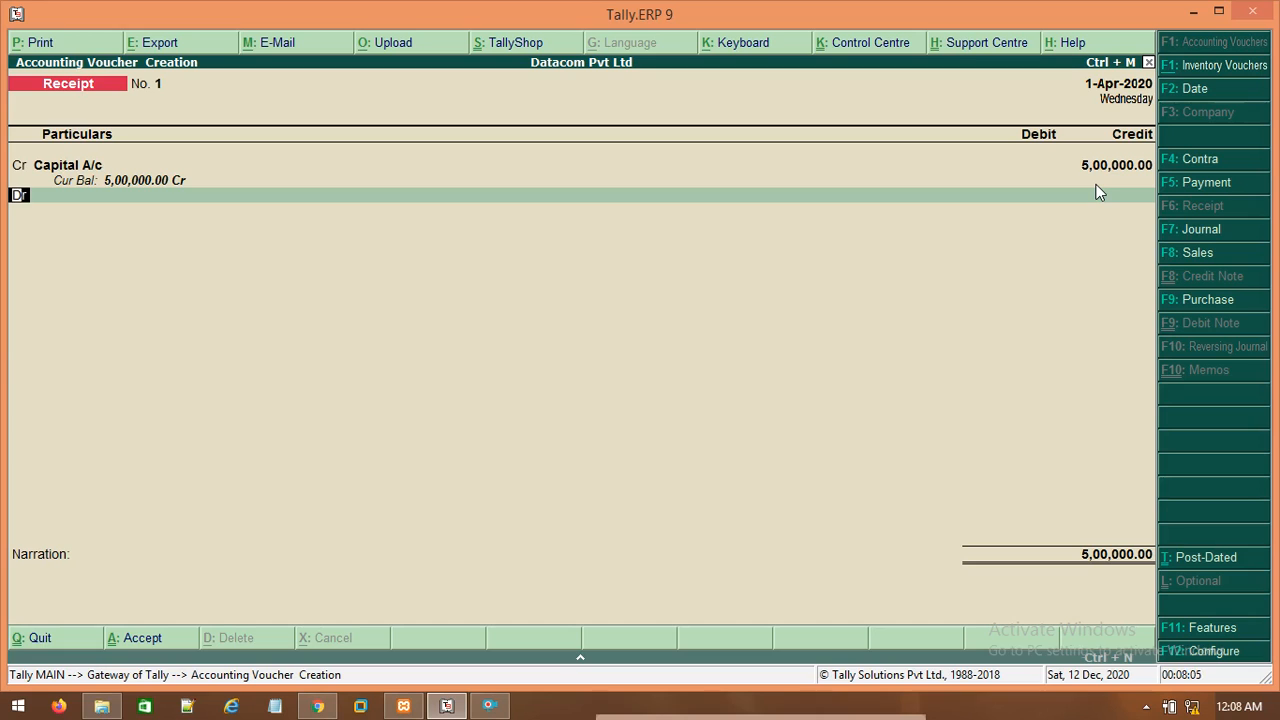
Debit Cash with 5,00,000.00 as the balancing entry of the Receipt voucher
key("Return")
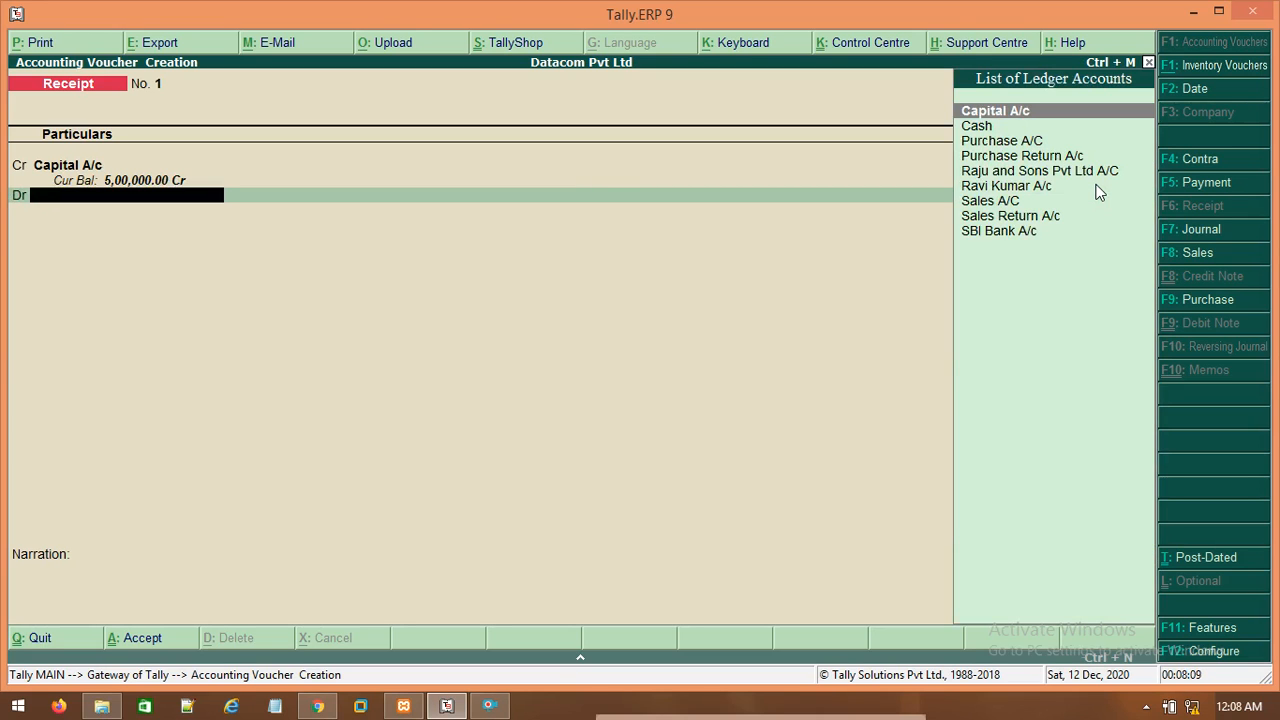
key("Down")
key("Return")
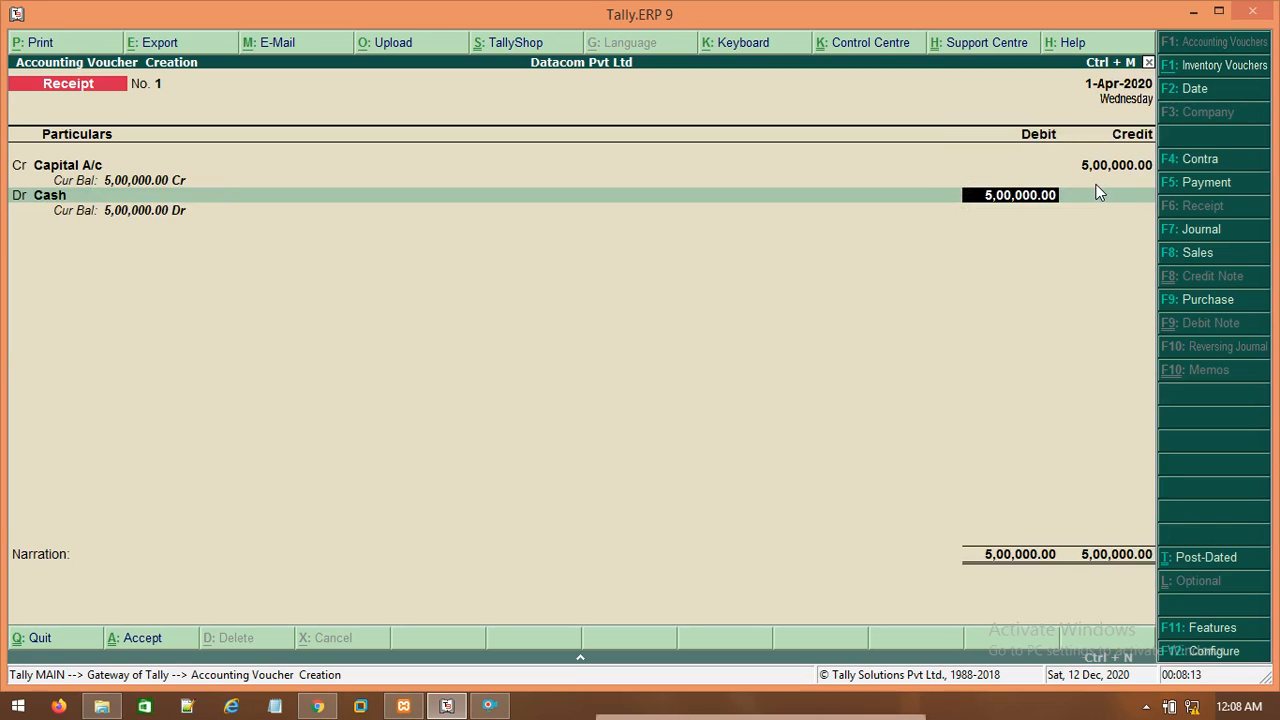
key("Return")
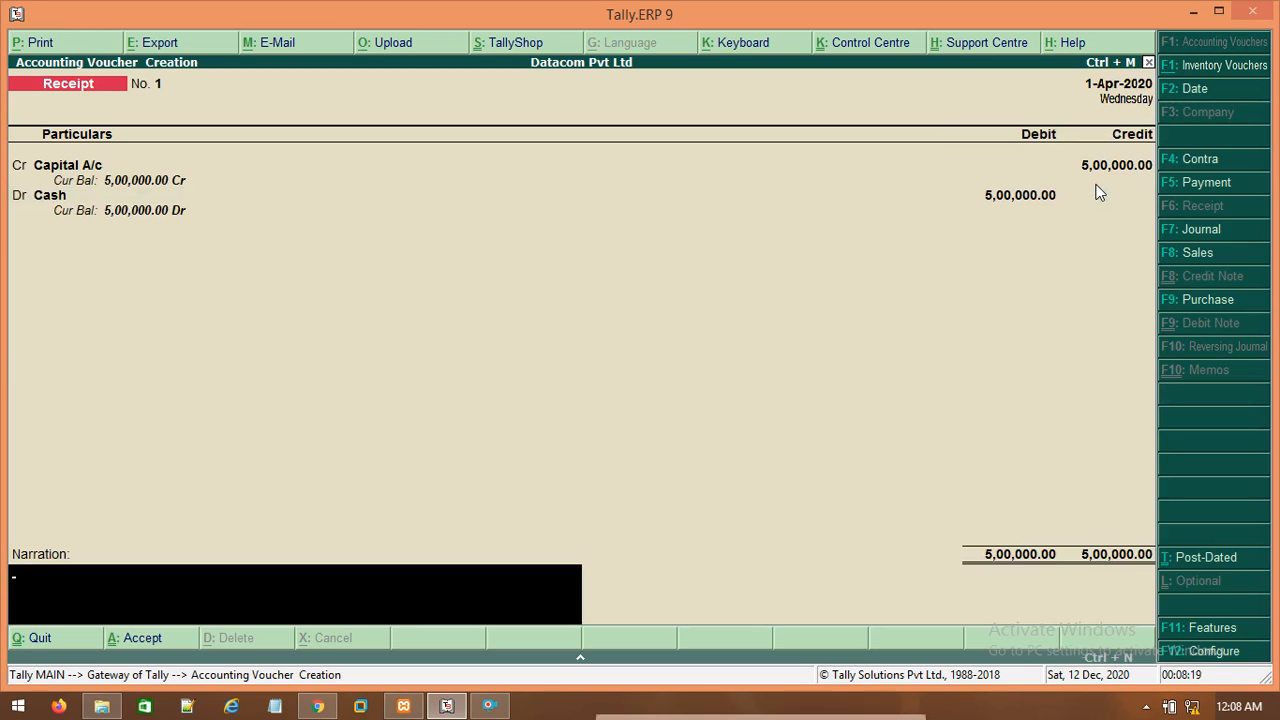
Enter the narration "being started business with cash 500000" and accept the Receipt voucher
type("being started a")
key("BackSpace")
key("BackSpace")
type("business")
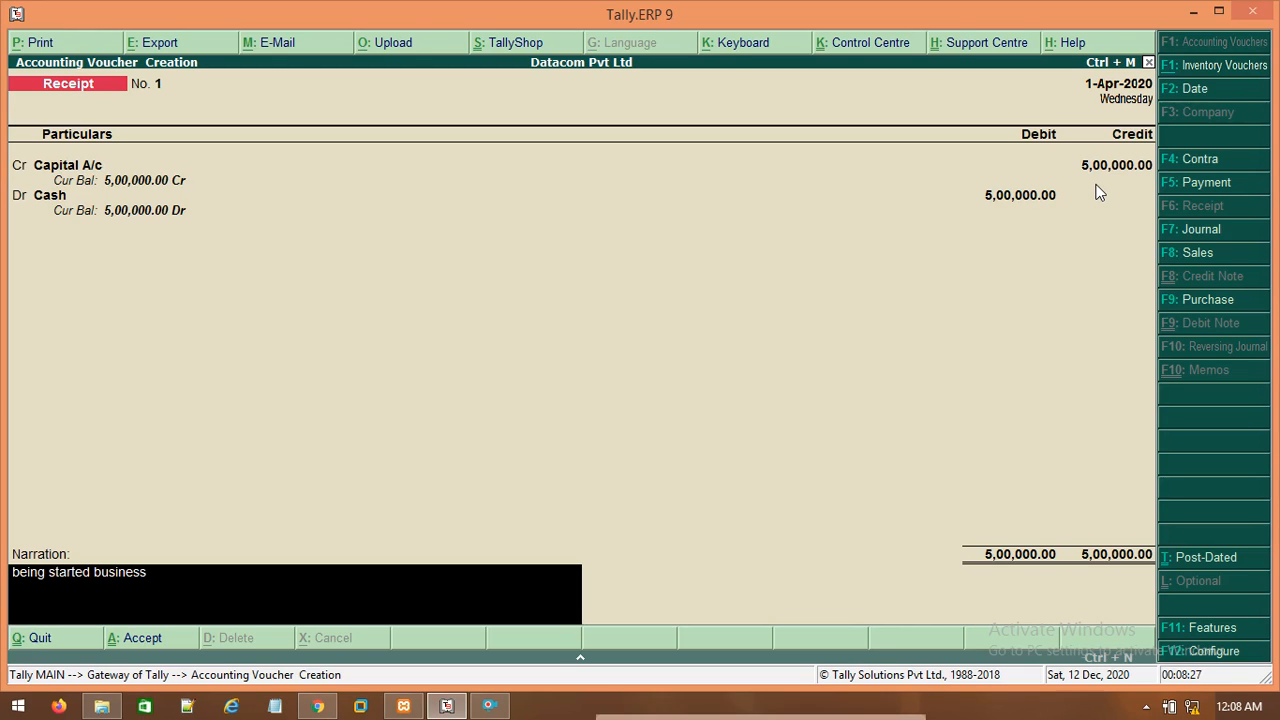
type(" with cash 50000")
type("0")
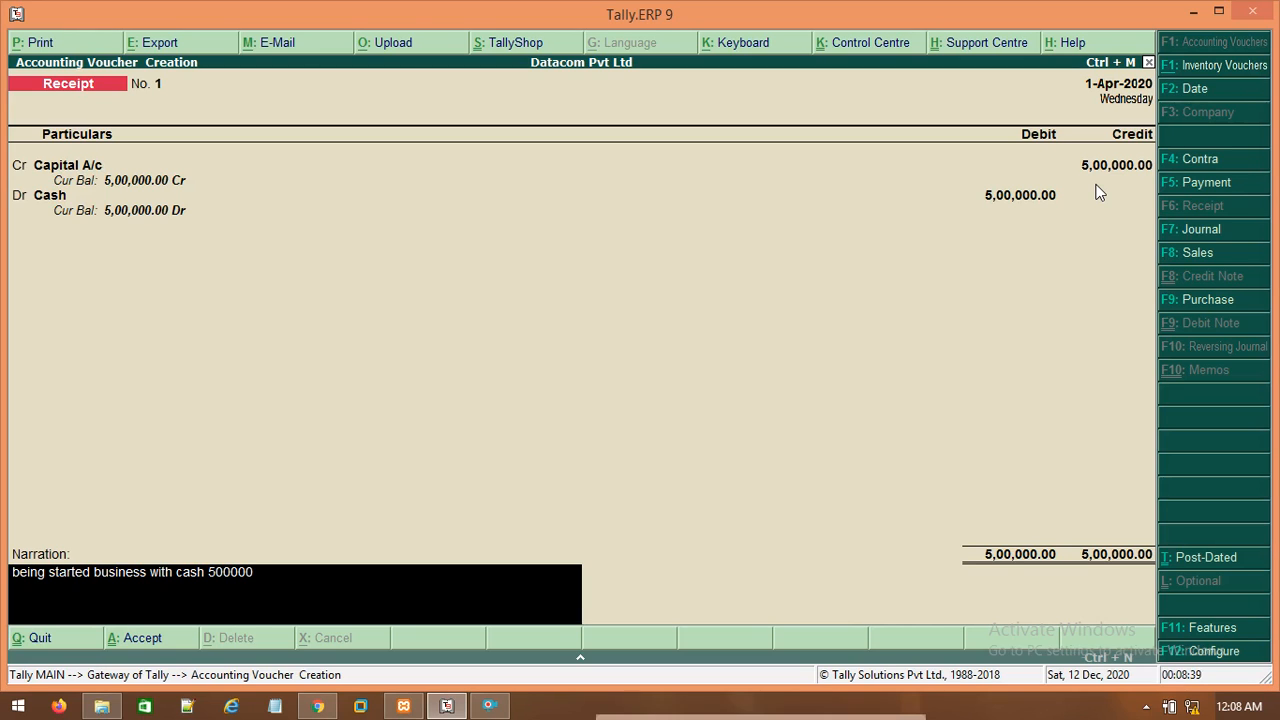
key("Return")
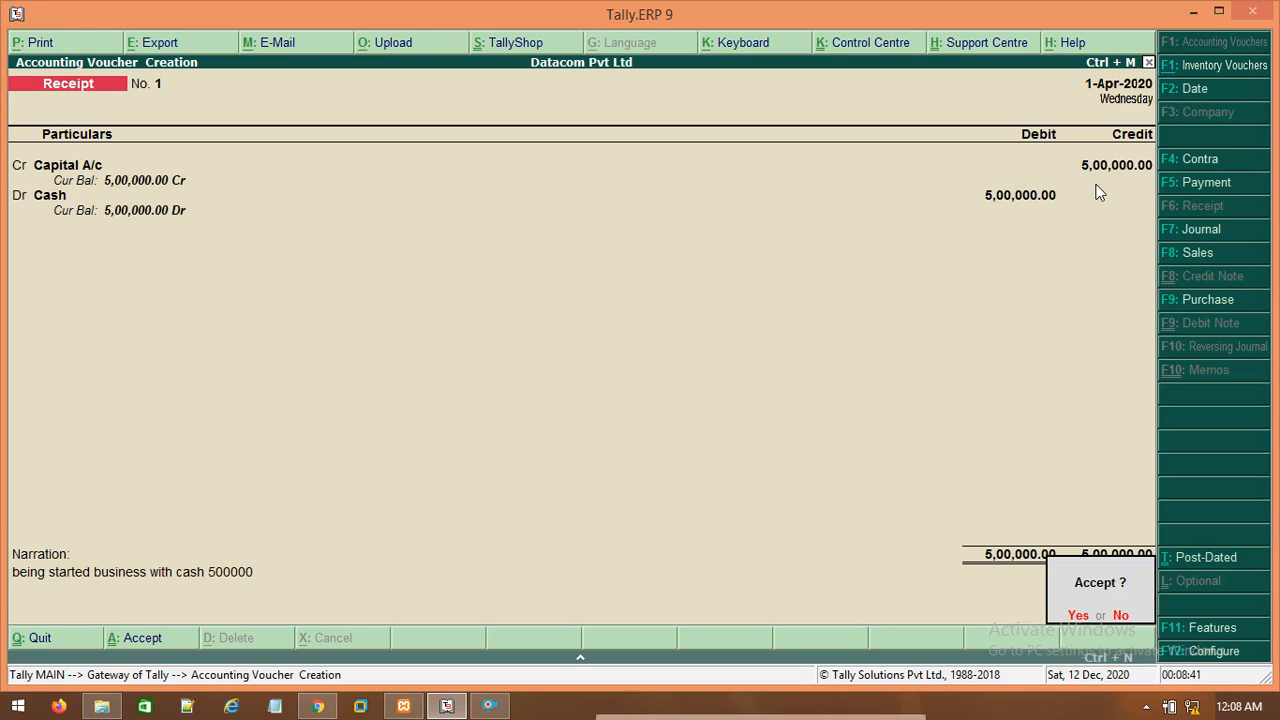
key("Return")
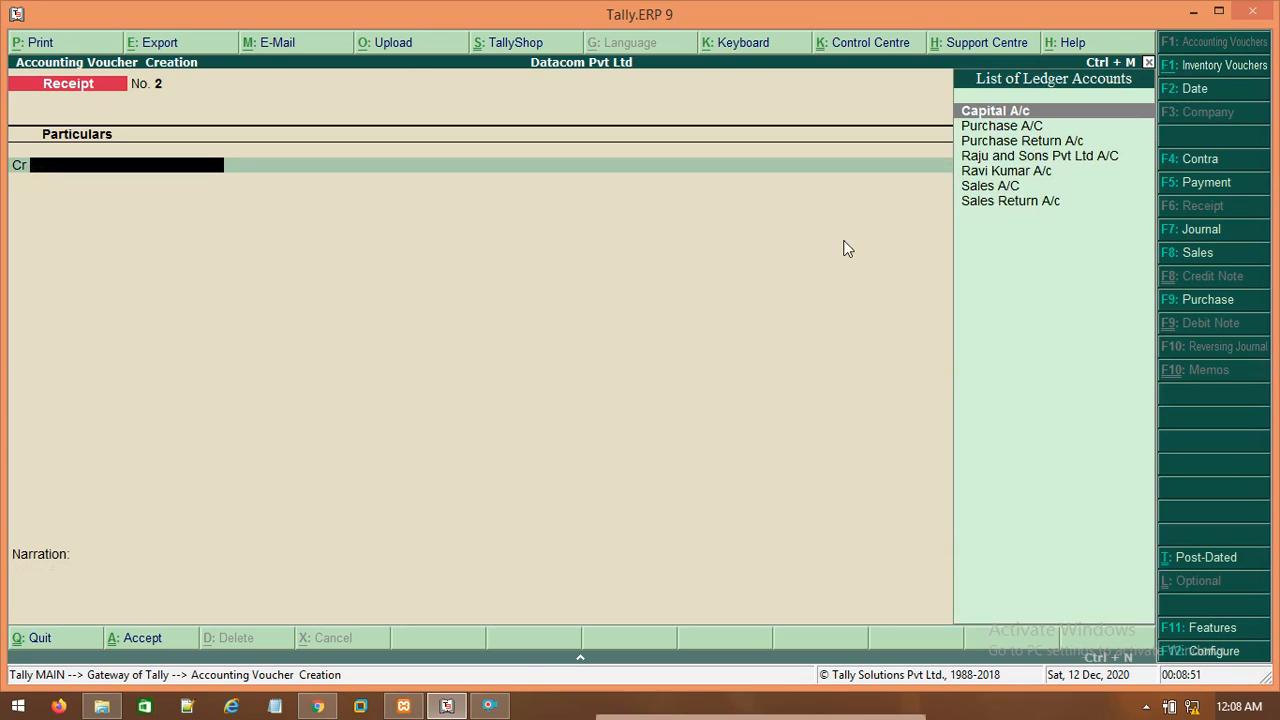
left_click(489, 706)
left_click_drag(603, 715, 604, 642)
left_click(628, 662)
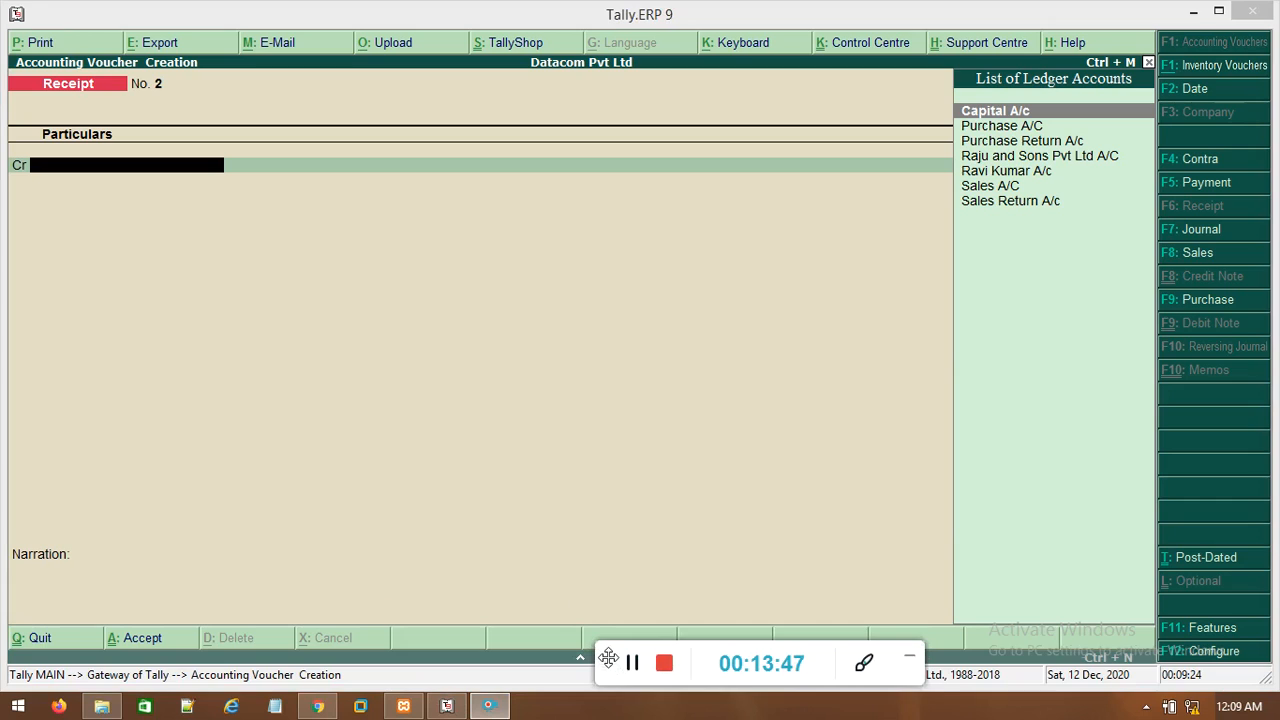
left_click_drag(608, 656, 639, 719)
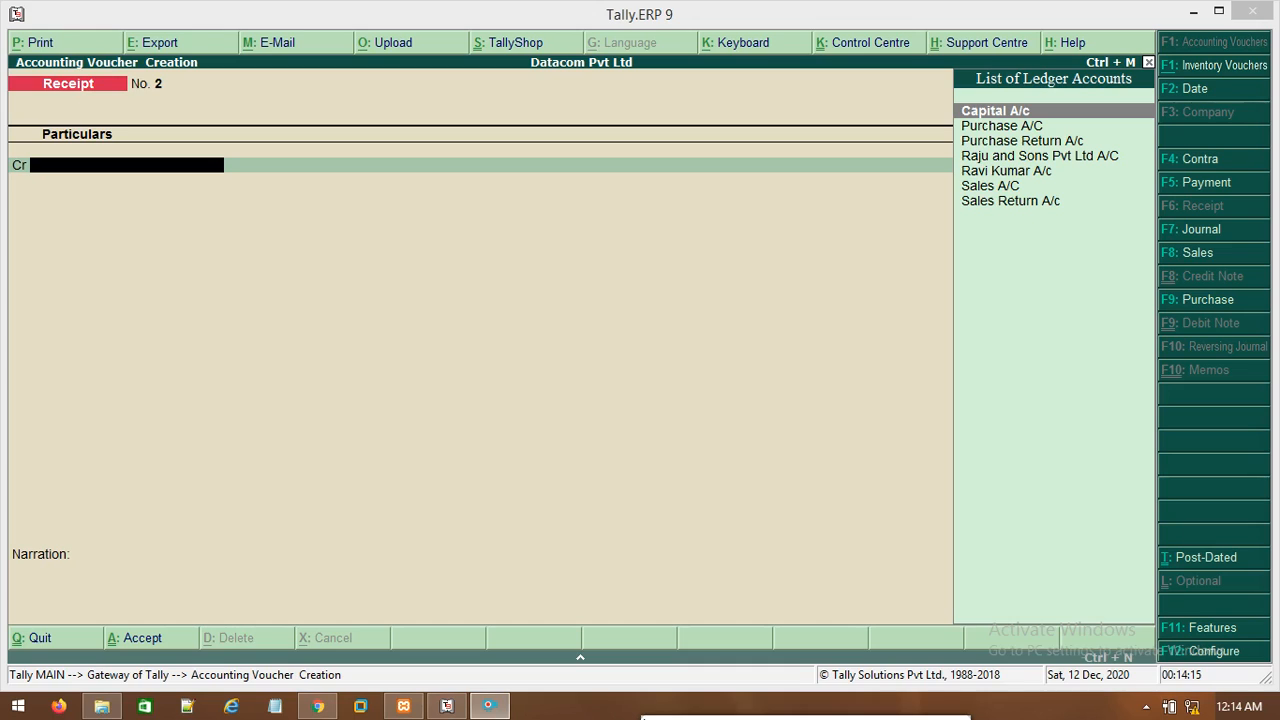
left_click(675, 628)
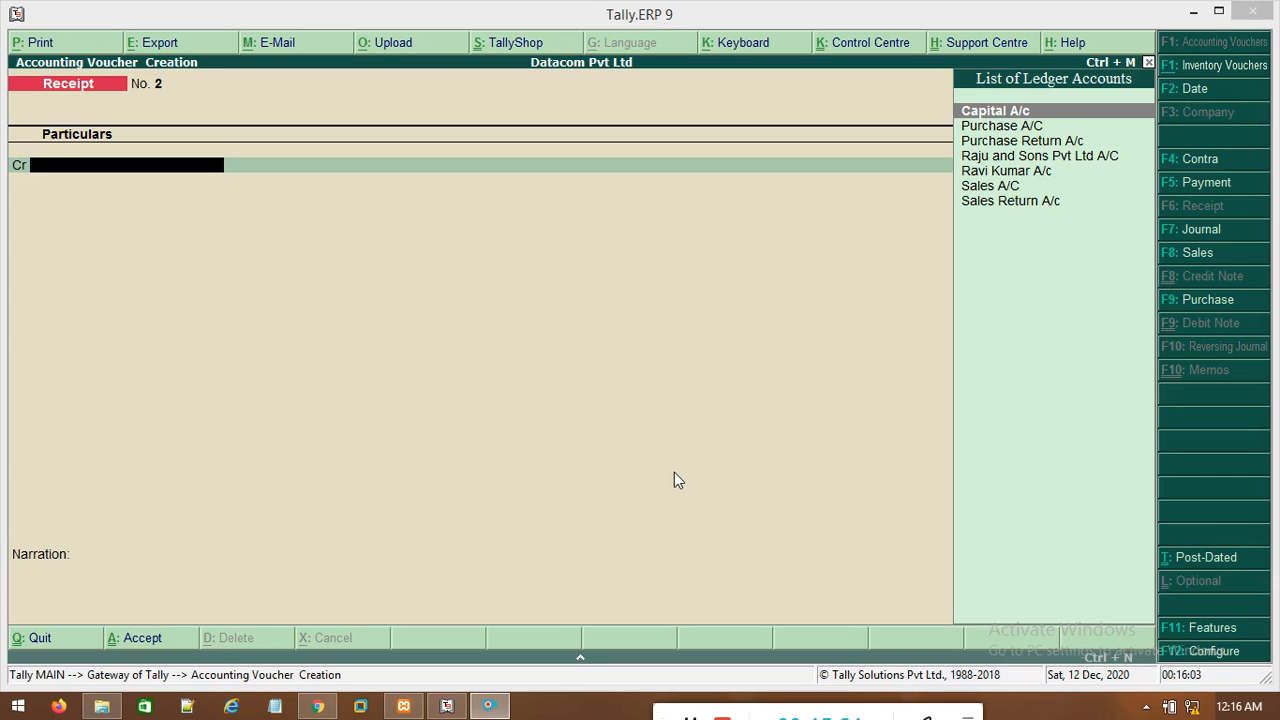
Quit the blank second Receipt voucher without recording it and go to Accounts Info in the Gateway of Tally
key("Escape")
key("Return")
key("Up")
key("Up")
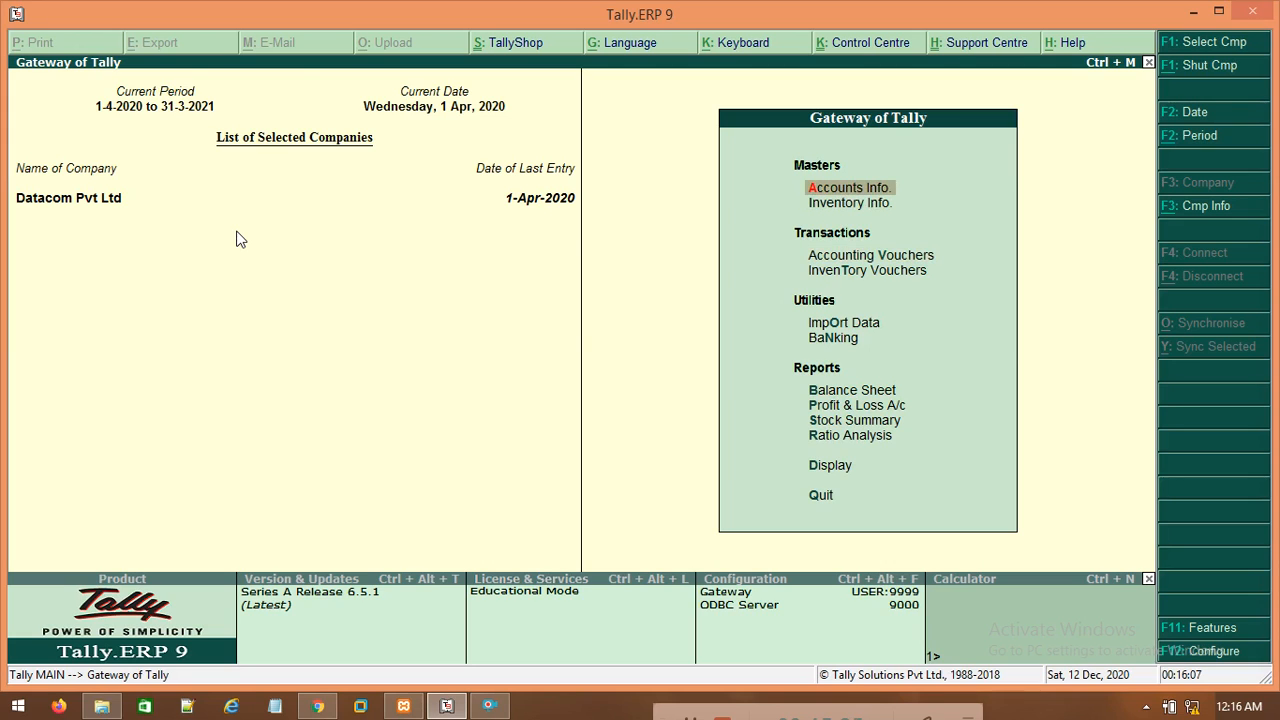
Check the list of existing ledgers through the single ledger display, and return to the Ledgers options
key("Return")
key("Up")
key("Down")
key("Down")
key("Return")
key("Down")
key("Return")
key("Down")
key("Down")
key("Down")
key("Down")
key("Down")
key("Down")
key("Down")
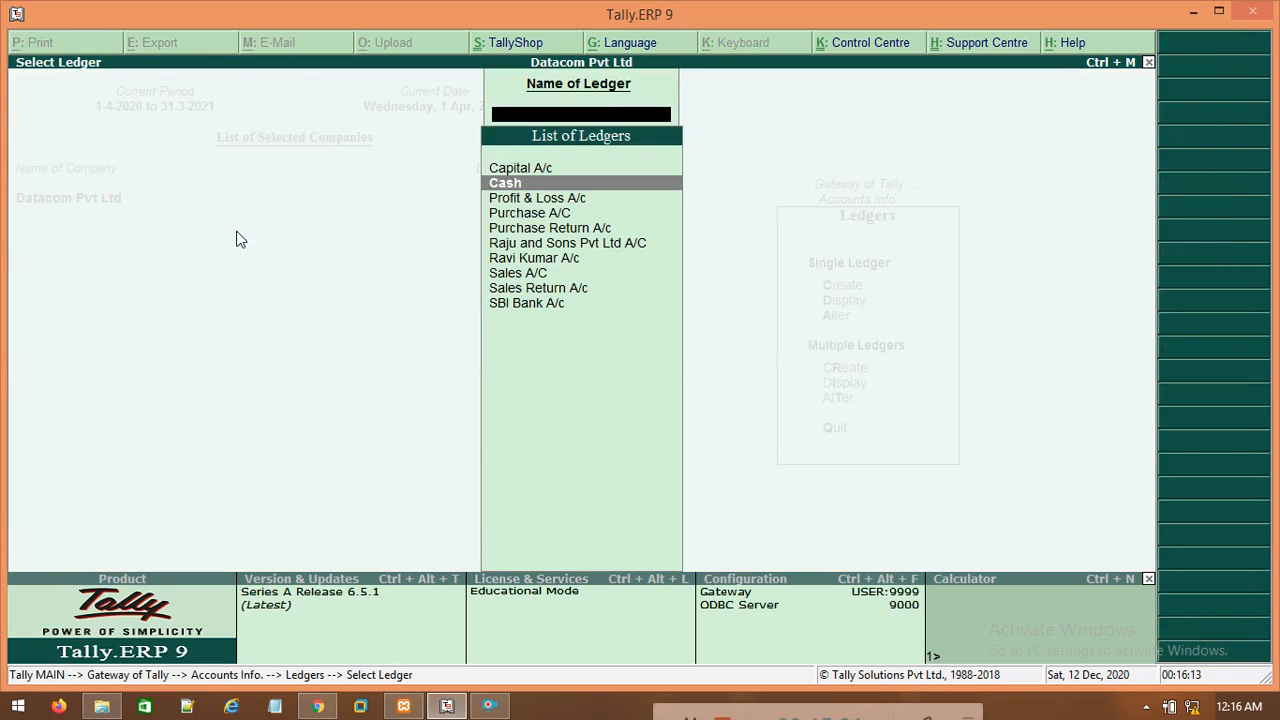
key("Escape")
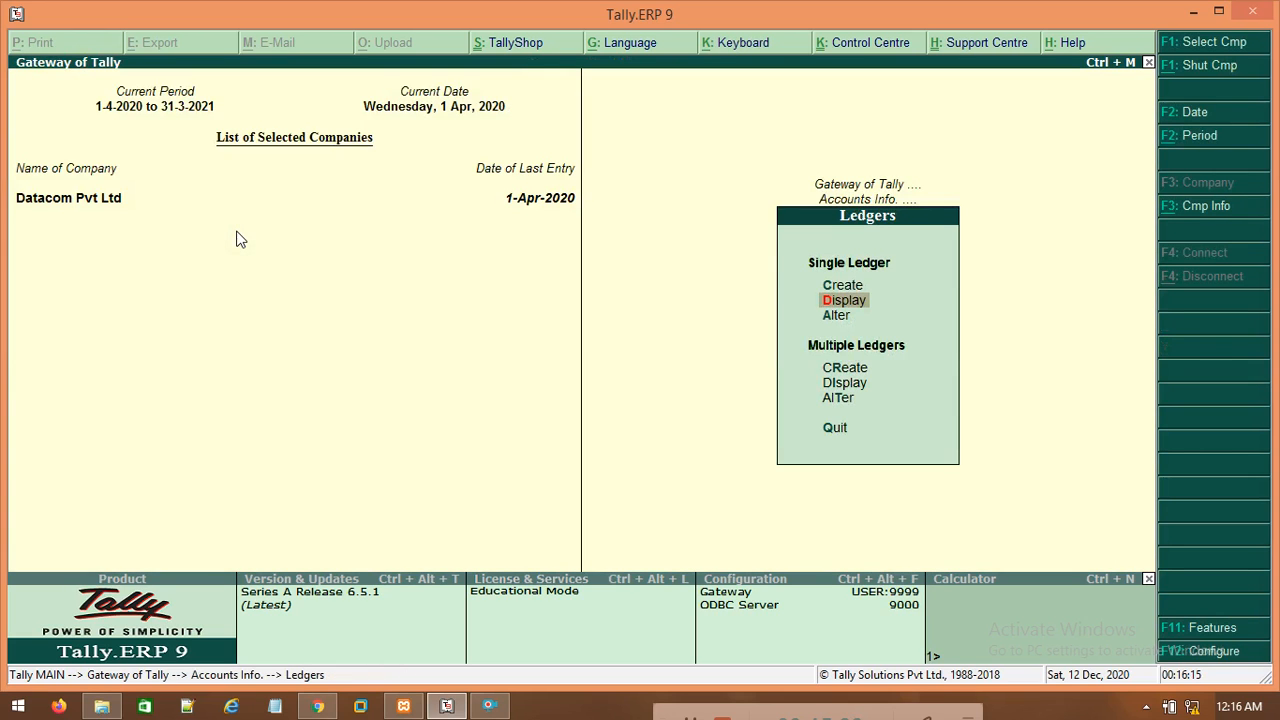
Start a new single ledger named Furniture A/c and place it under the Fixed Assets group
key("Up")
key("Return")
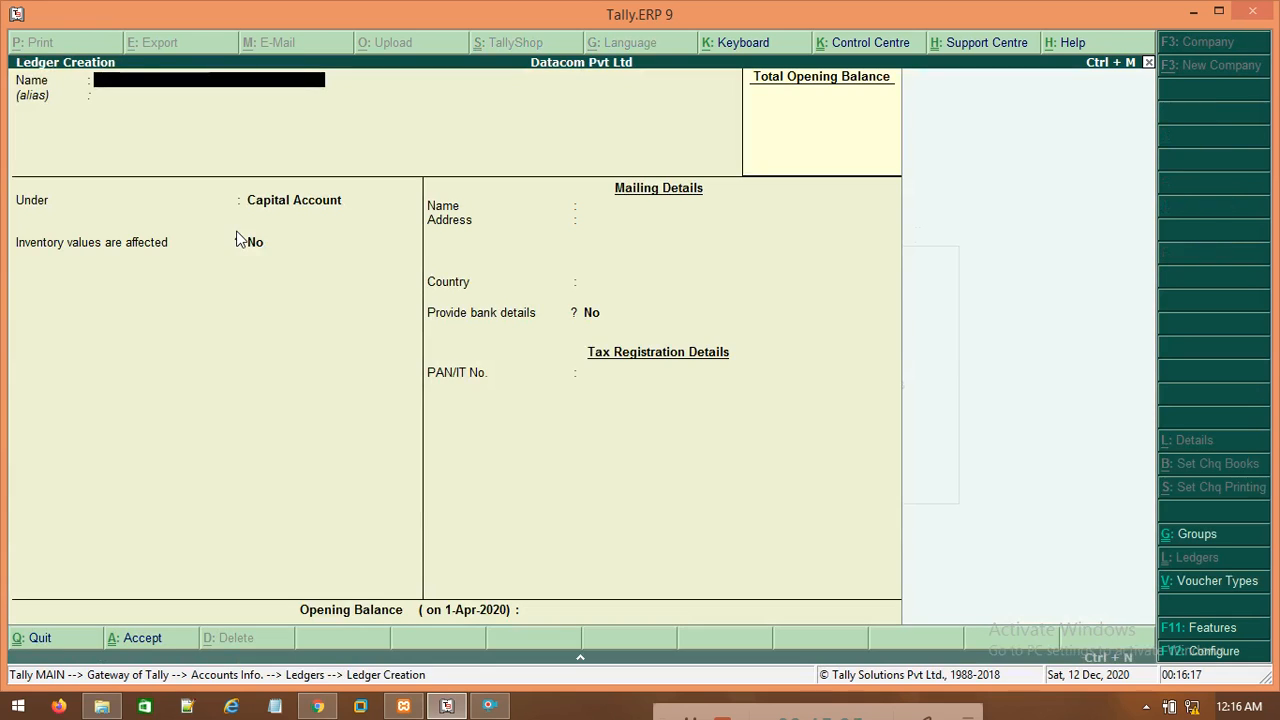
type("Furniture a/c")
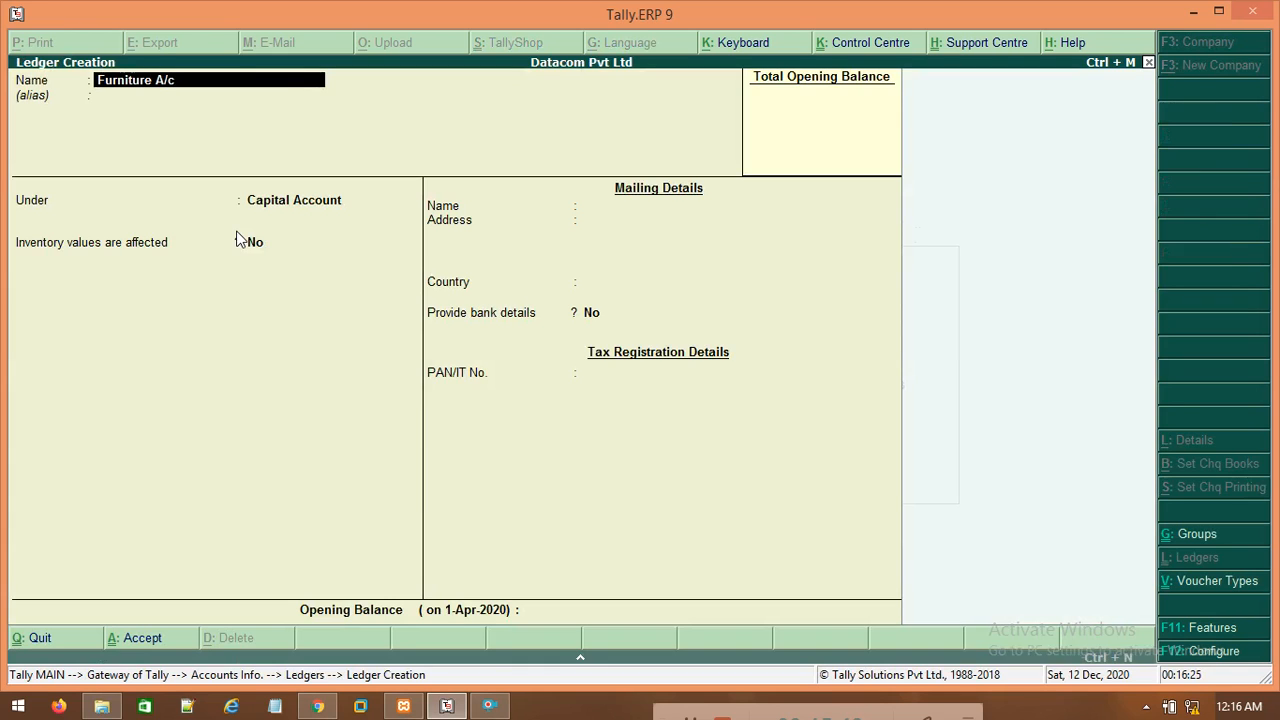
key("Return")
key("Return")
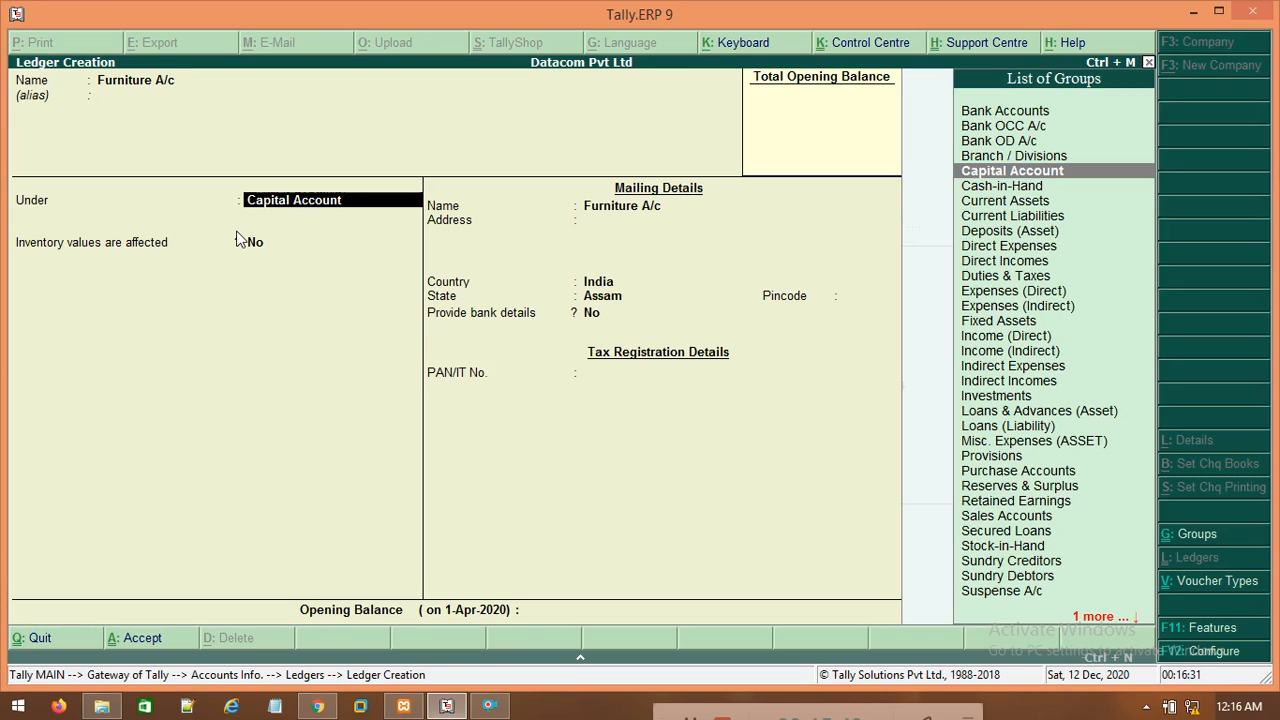
key("Down")
key("Down")
key("Down")
key("Down")
key("Down")
key("Down")
key("Down")
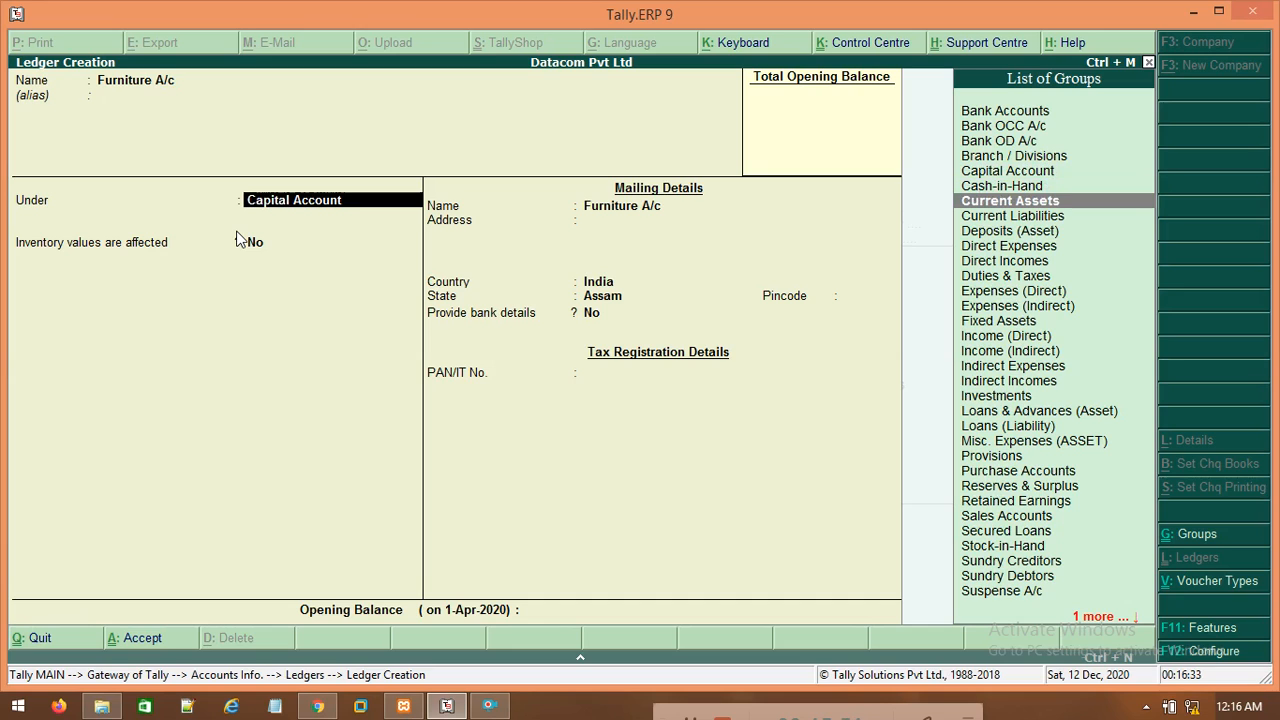
key("Down")
key("Down")
key("Down")
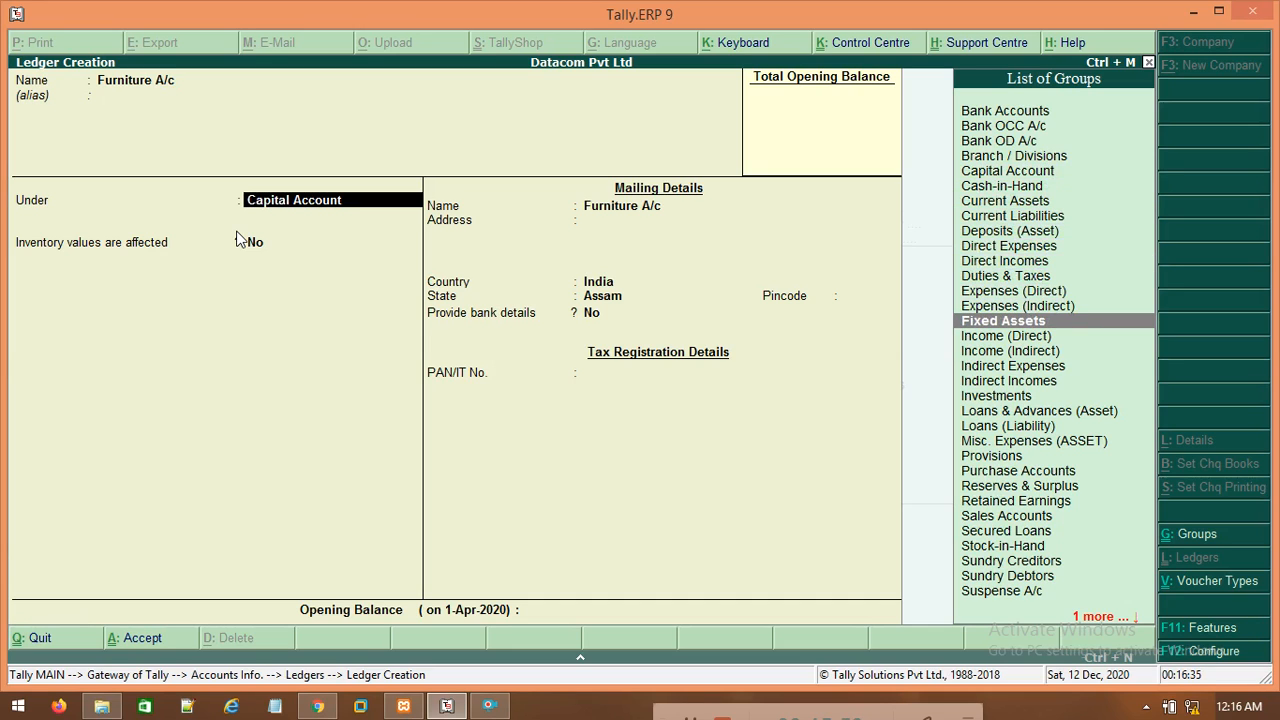
key("Return")
Keep the default mailing details for the Furniture A/c ledger, save it and leave ledger creation
key("Return")
key("Return")
key("Return")
key("Return")
key("Return")
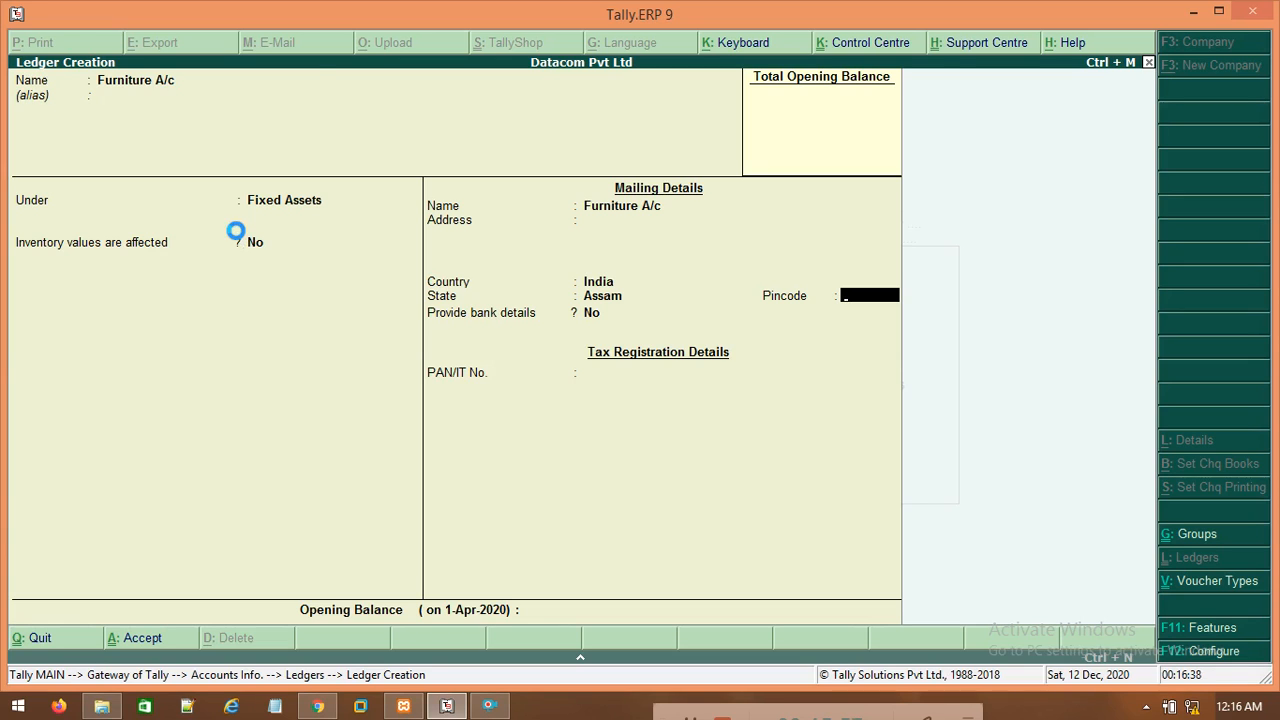
key("ctrl+a")
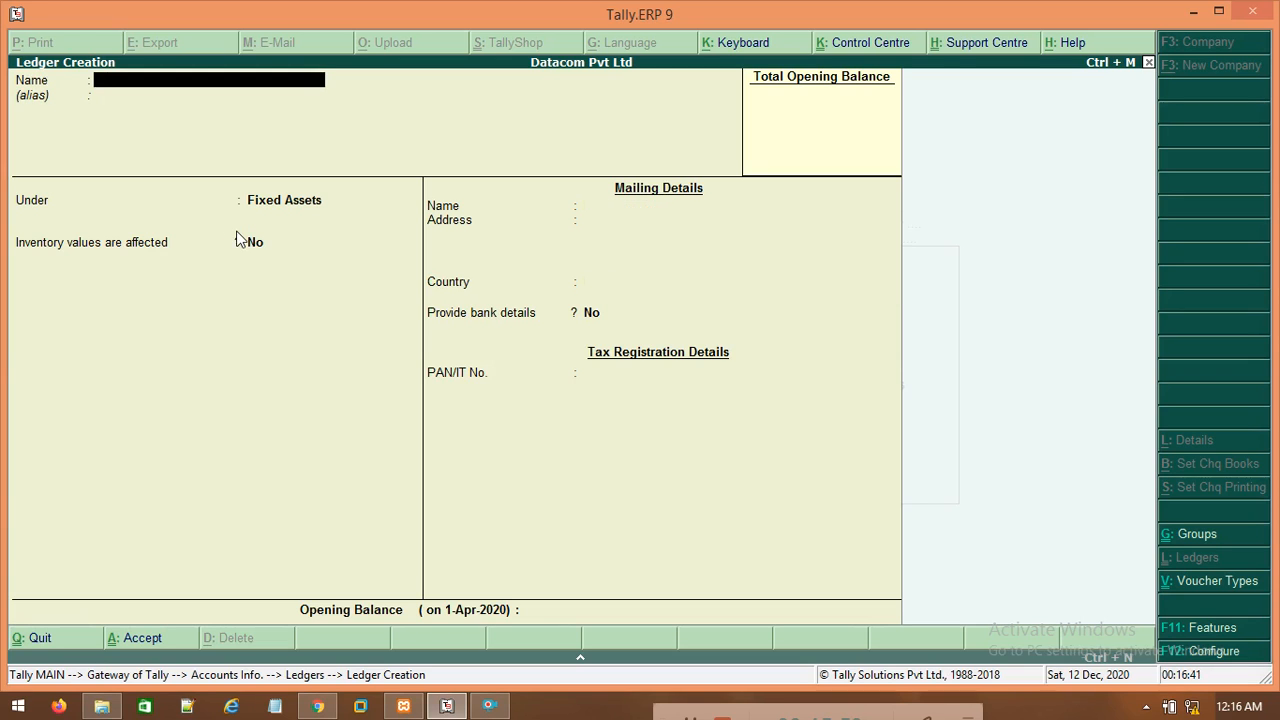
key("Escape")
key("Return")
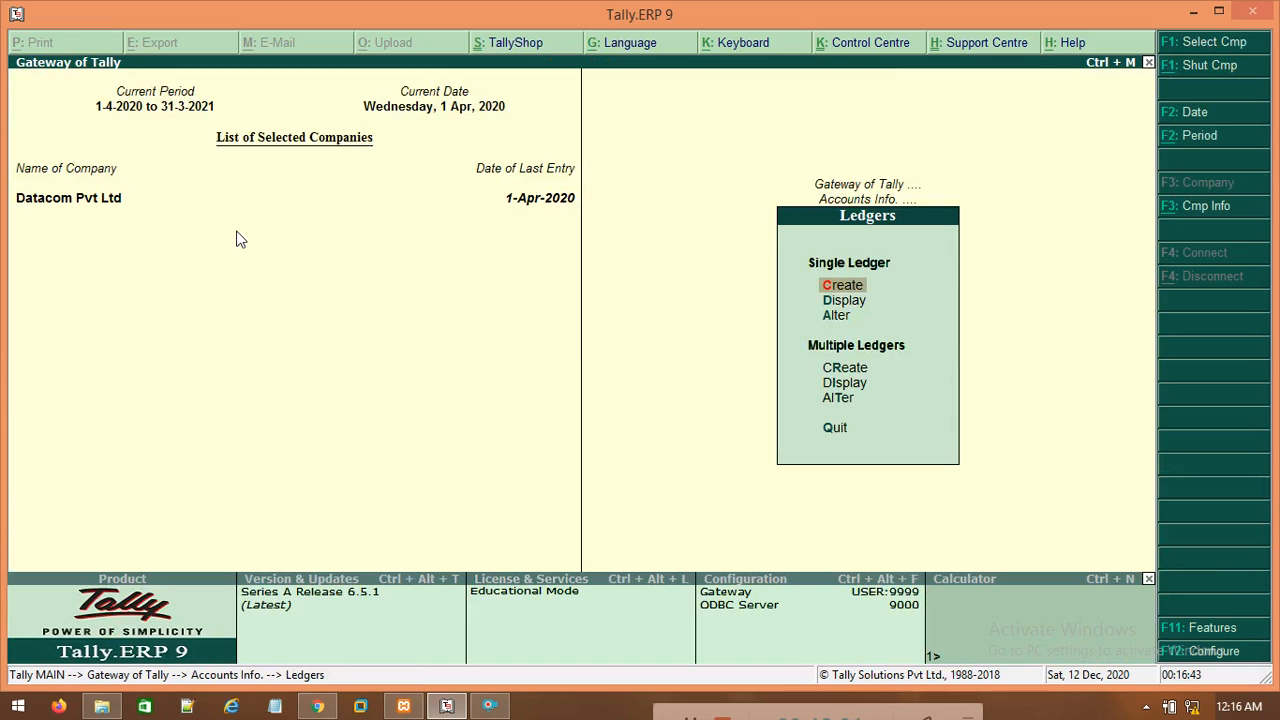
Return to the Gateway of Tally and open a new Receipt voucher under Accounting Vouchers
key("Escape")
key("Down")
key("Down")
key("Down")
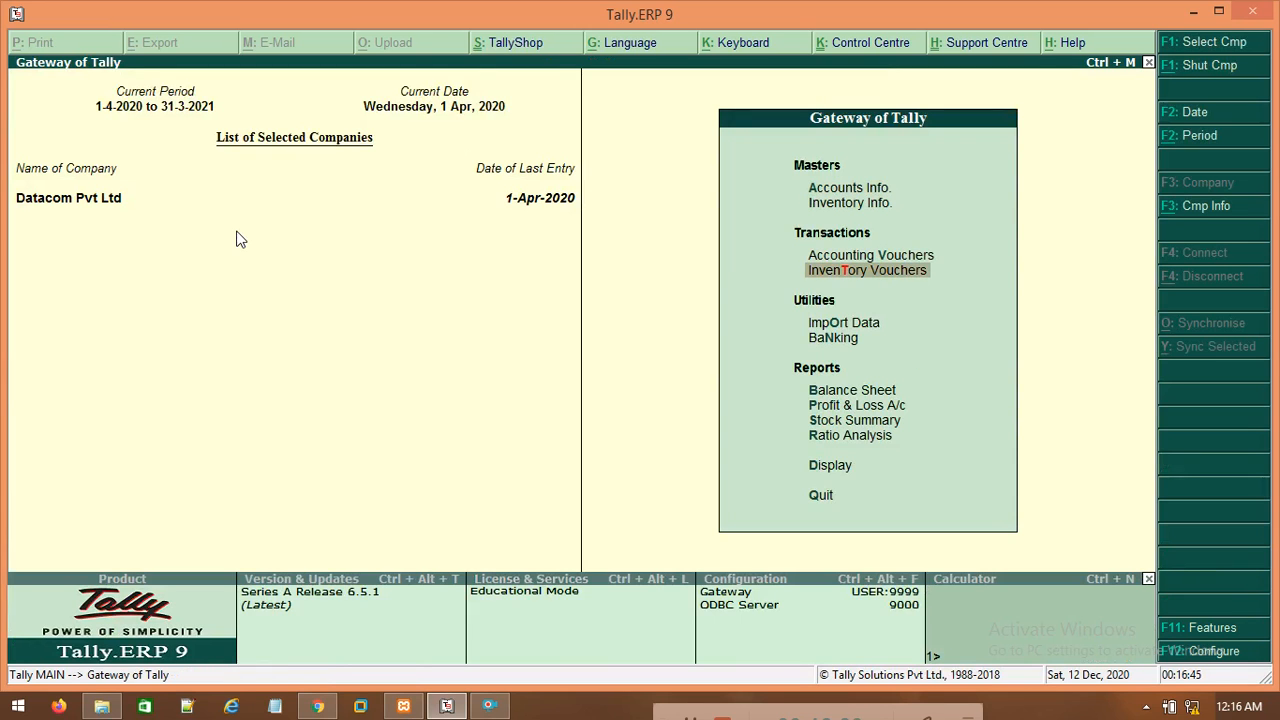
key("Up")
key("Return")
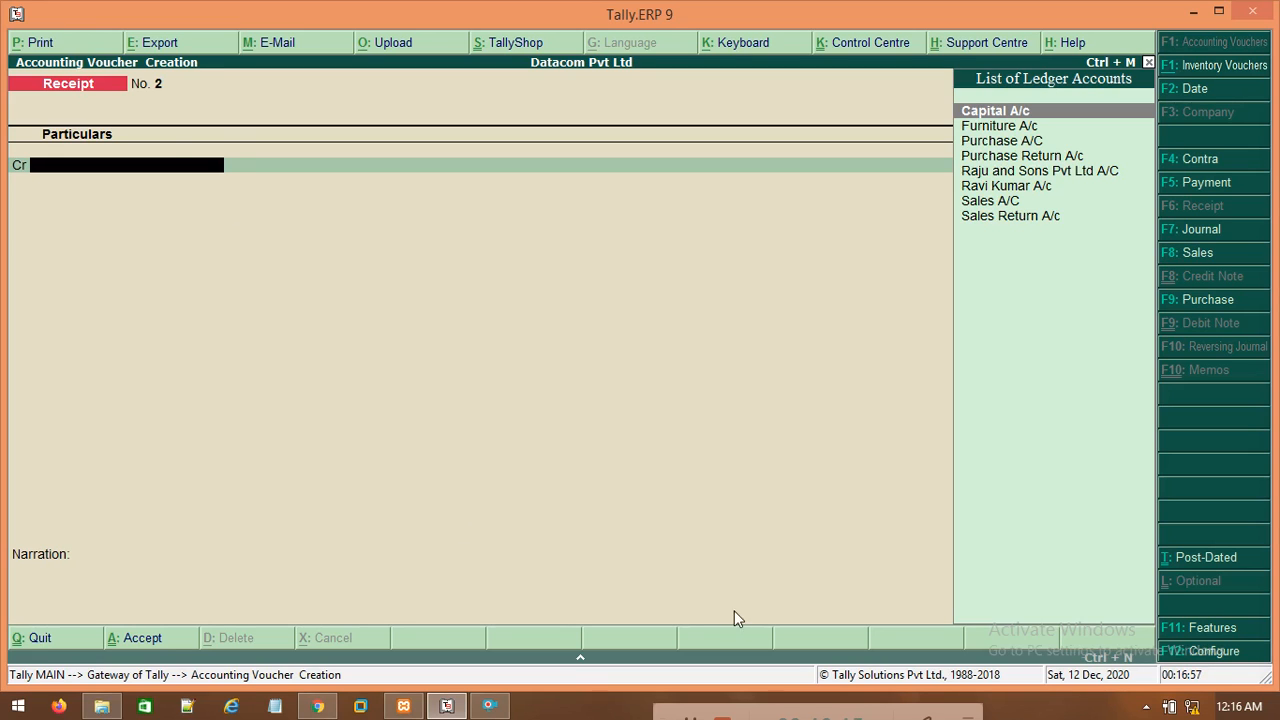
left_click(491, 709)
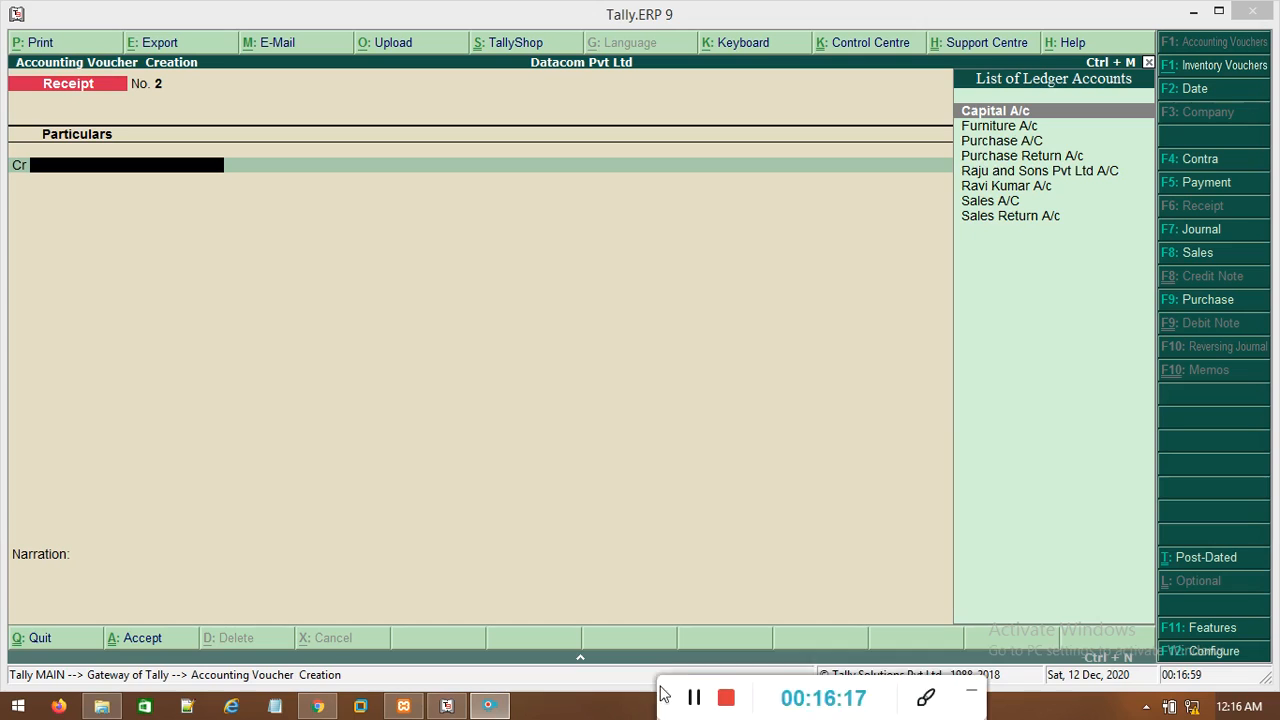
left_click(688, 697)
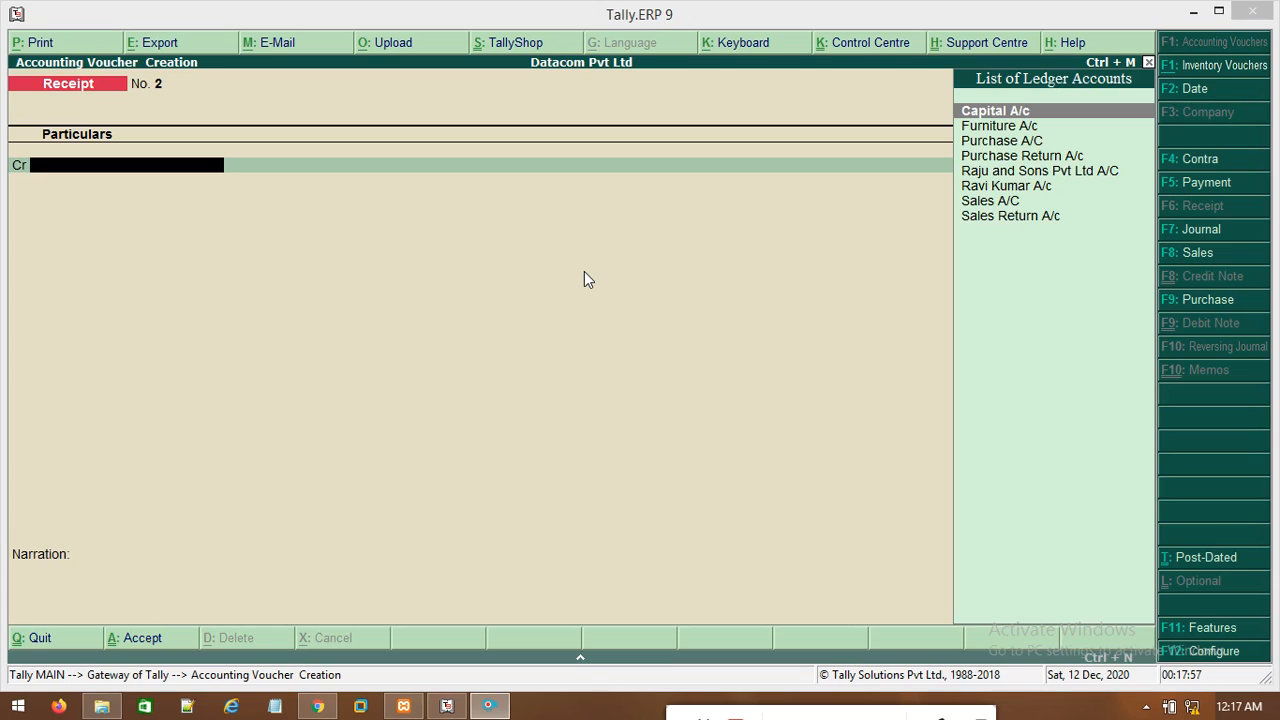
left_click(520, 310)
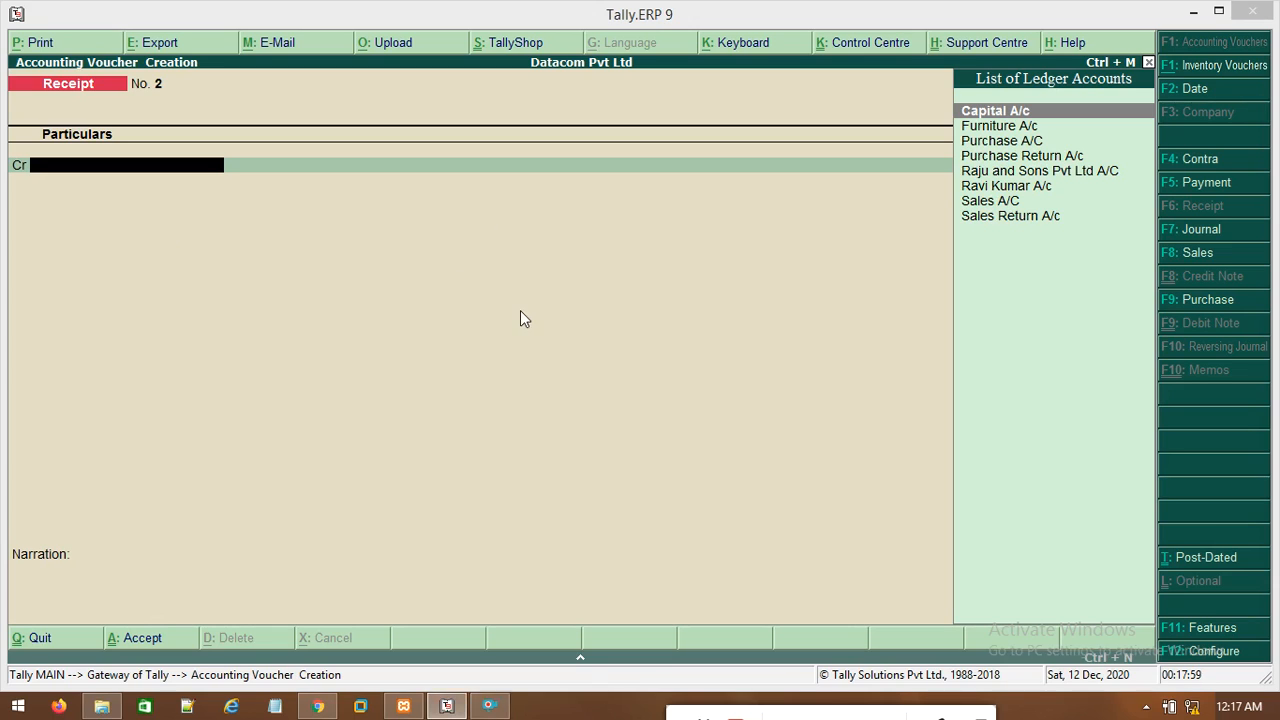
left_click(1202, 305)
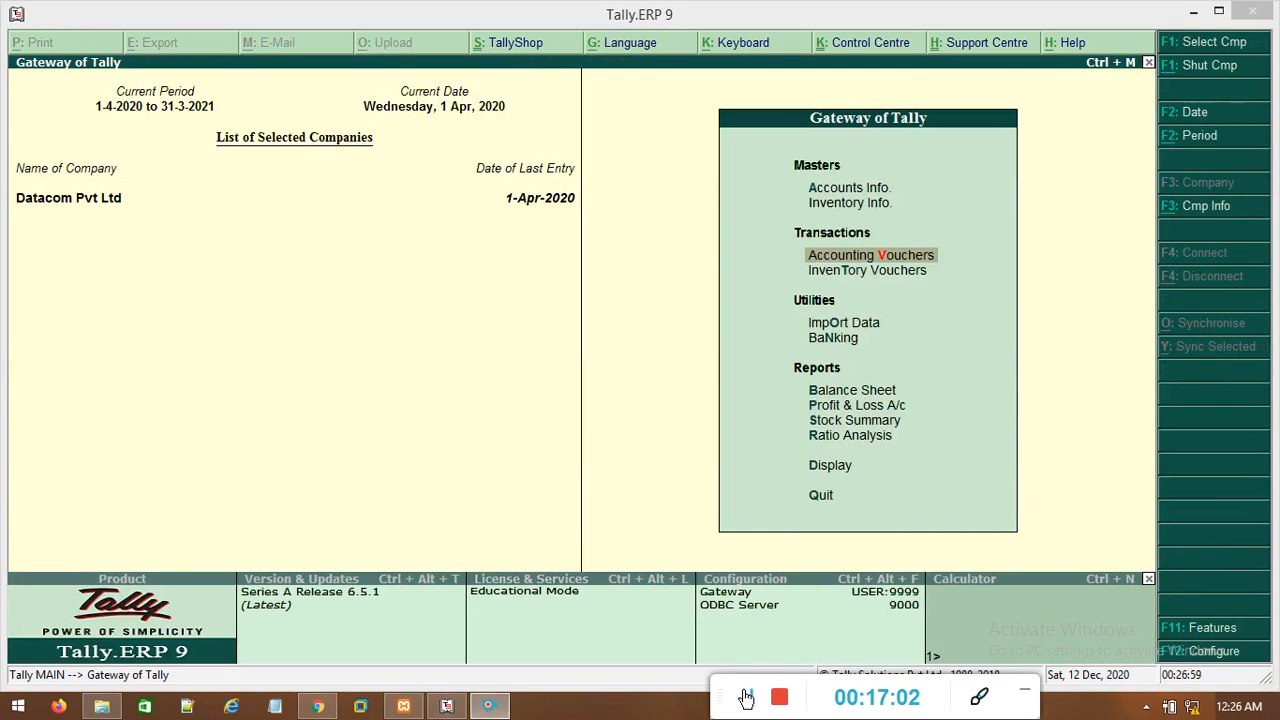
left_click(746, 697)
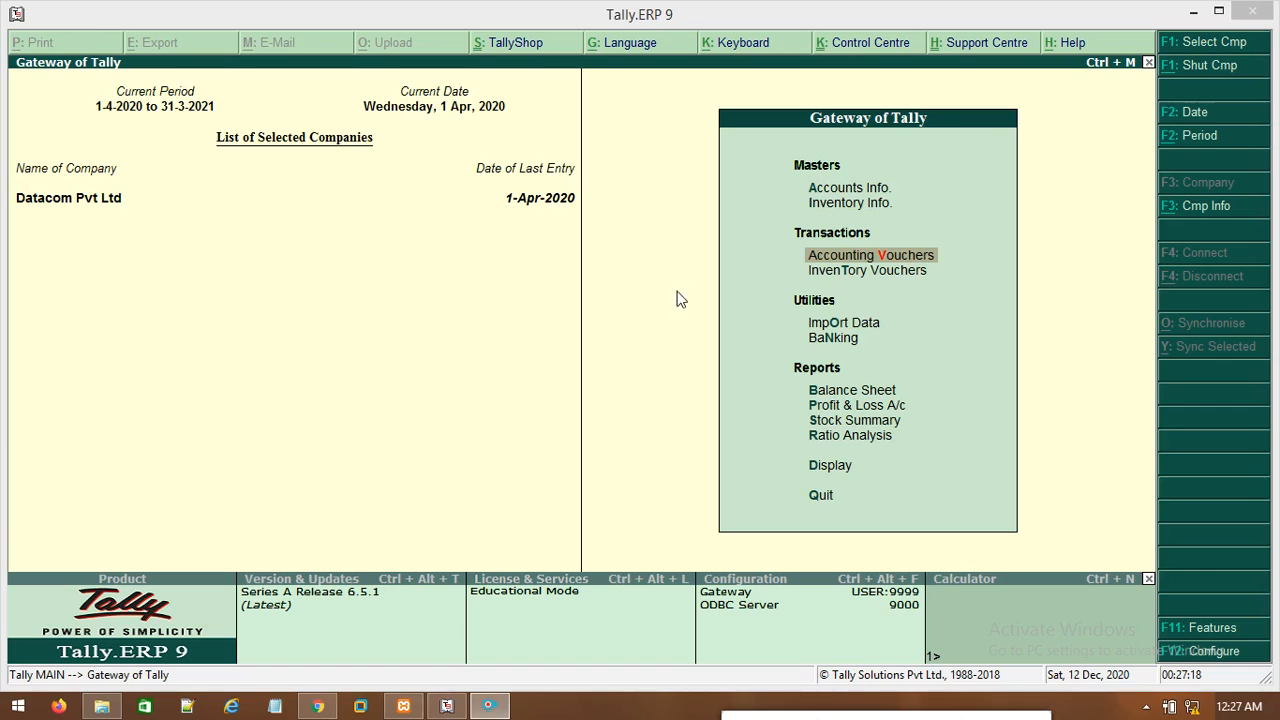
Check the existing ledgers, including Furniture A/c, through the single ledger display, and return to the Gateway of Tally
key("Up")
key("Up")
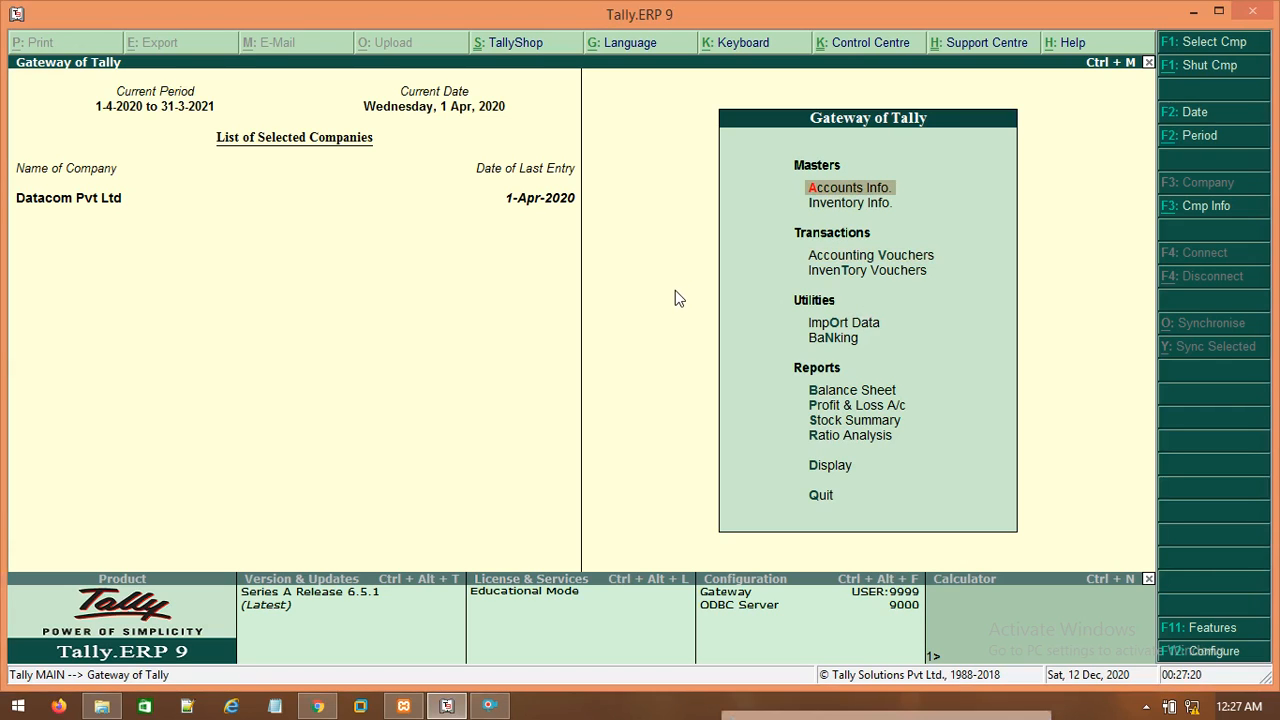
key("Return")
key("Down")
key("Return")
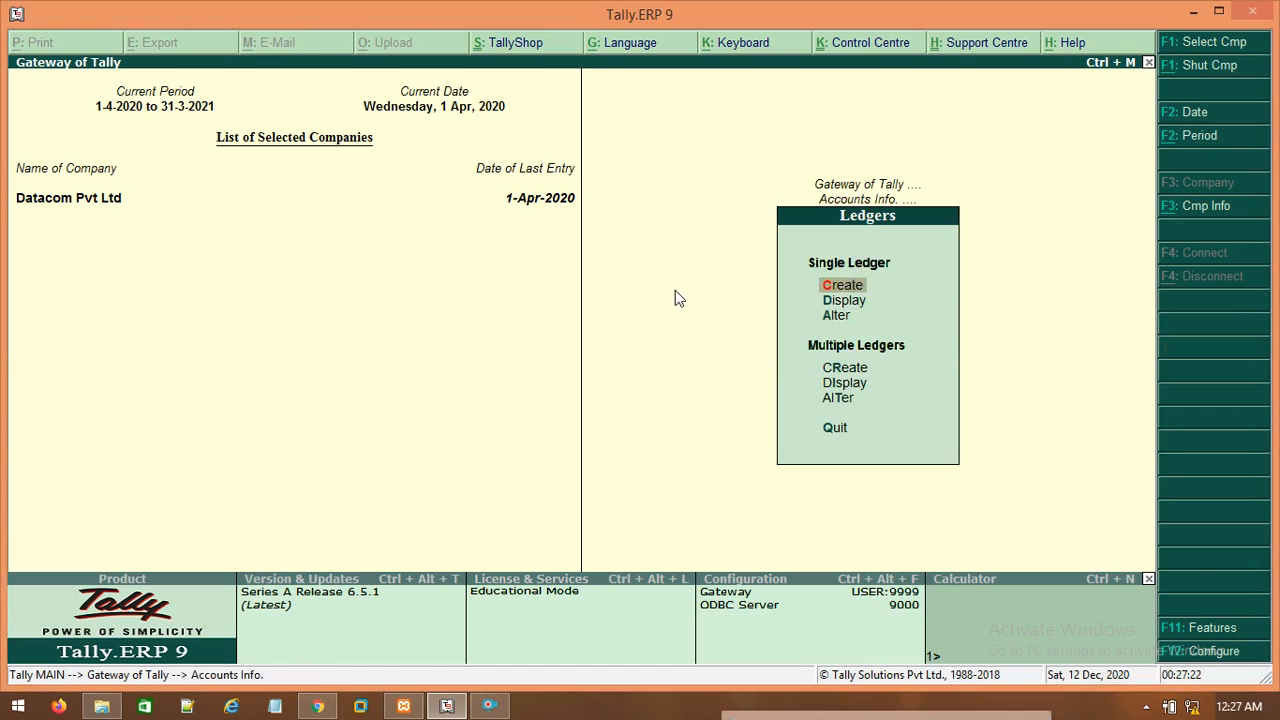
key("Down")
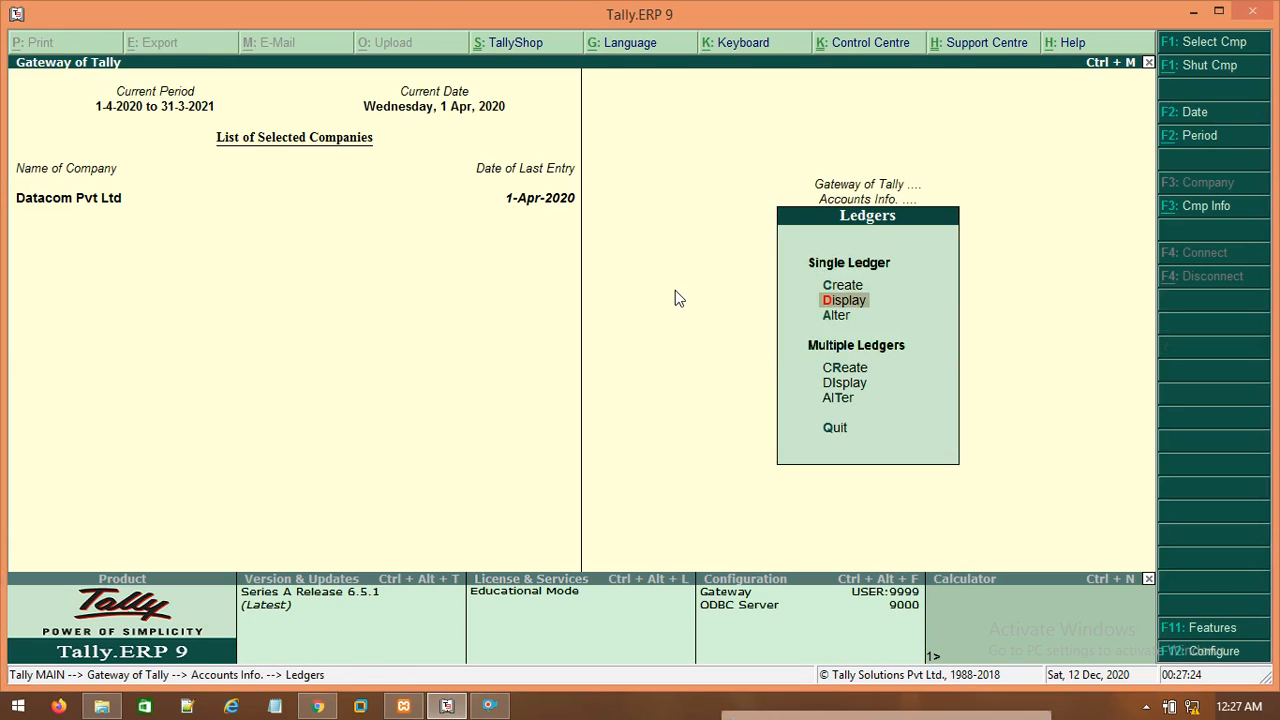
key("Return")
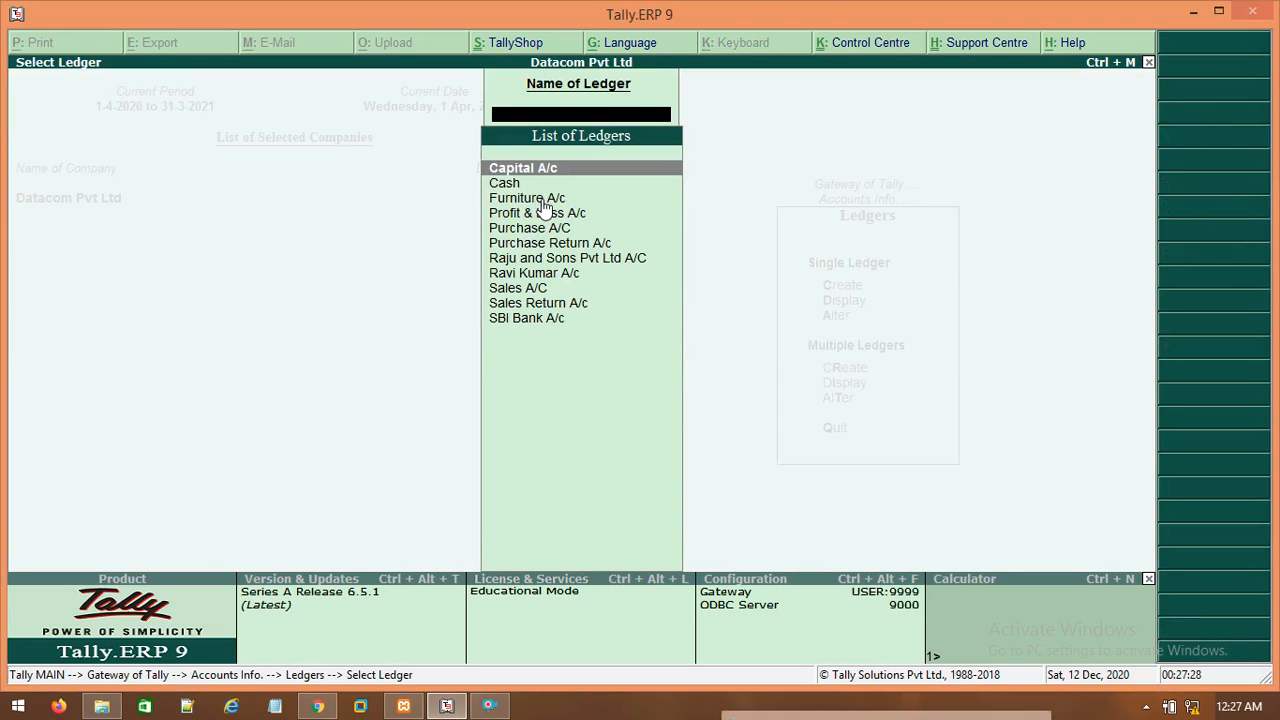
key("Escape")
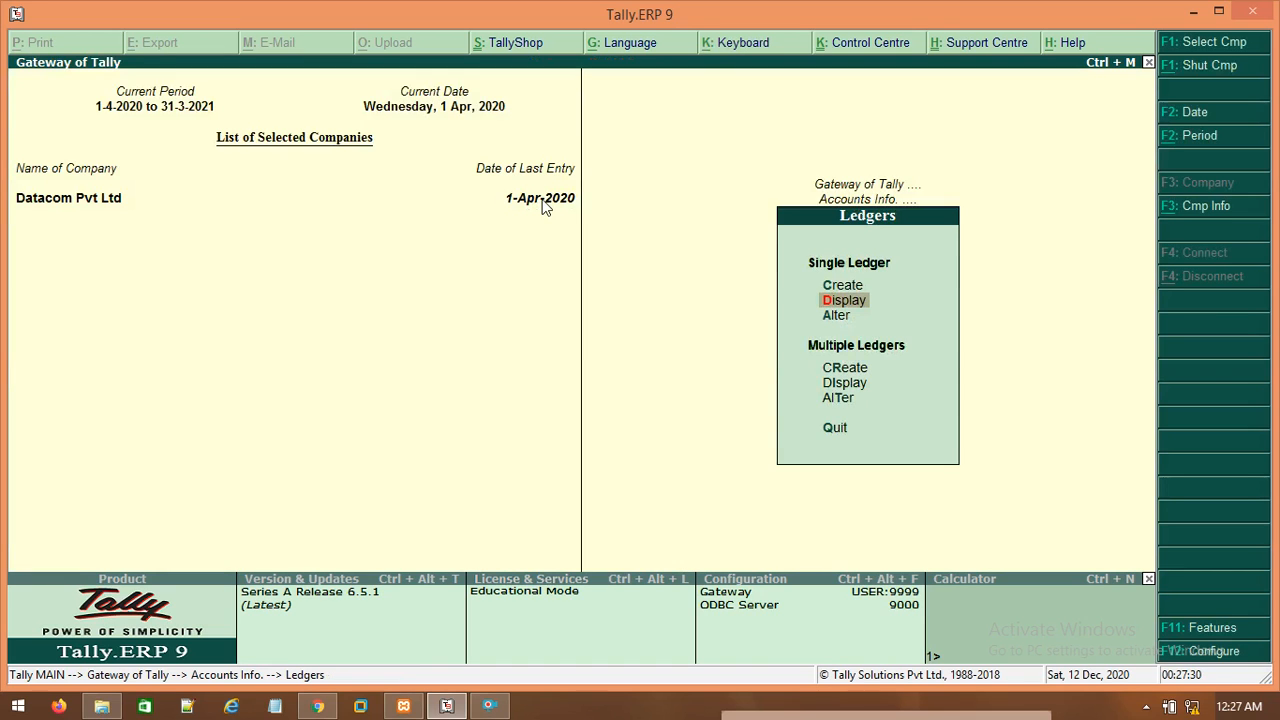
key("Escape")
key("Escape")
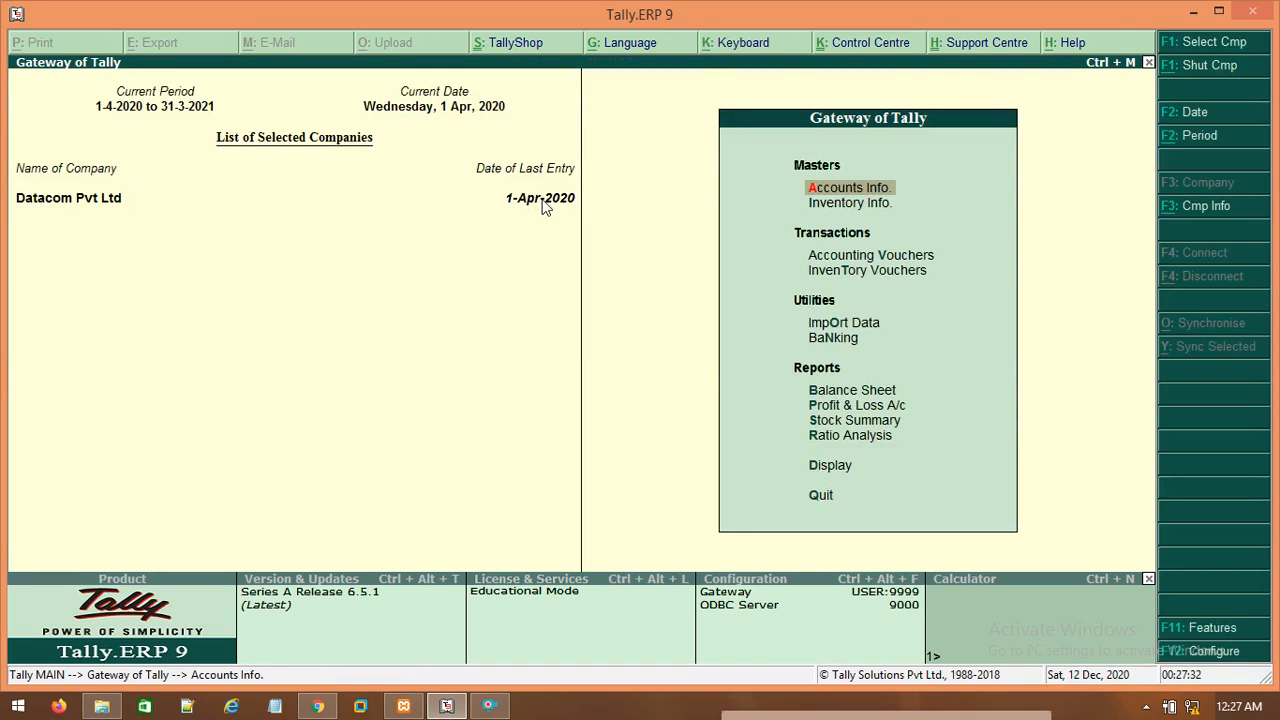
Open a new Purchase voucher under Accounting Vouchers, switching it to invoice mode and back to voucher mode
key("Down")
key("Down")
key("Return")
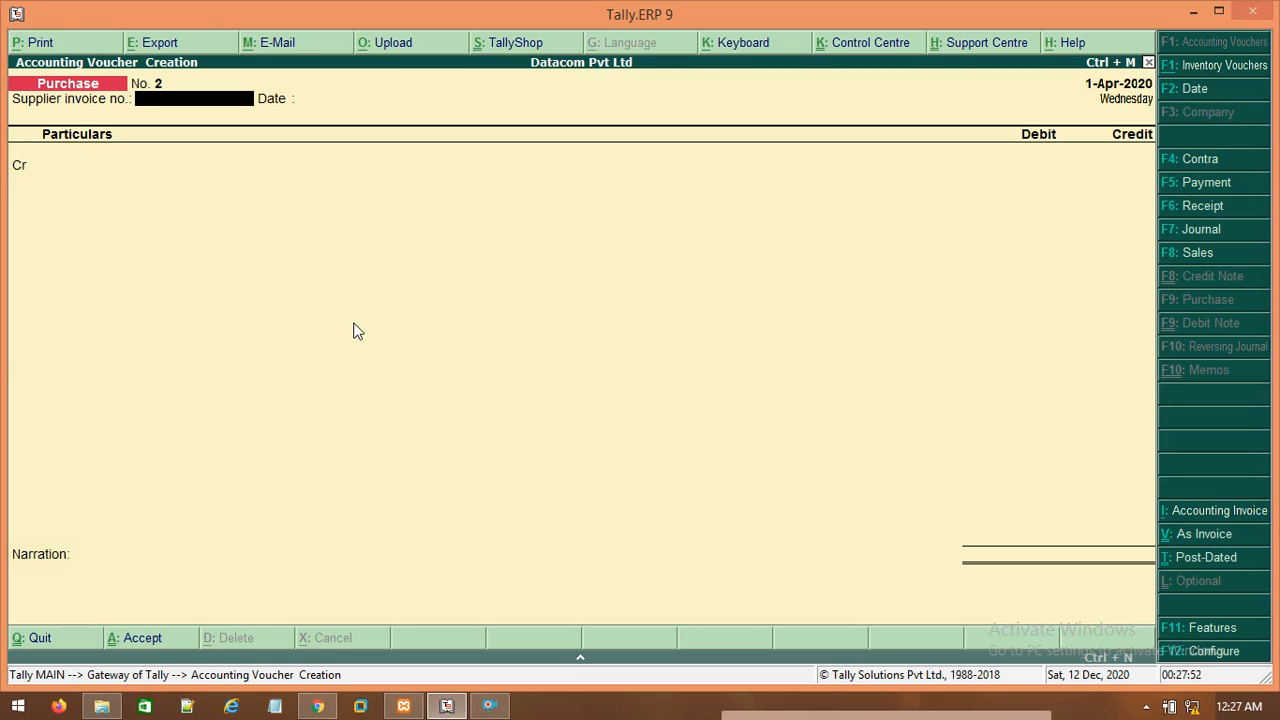
key("ctrl+v")
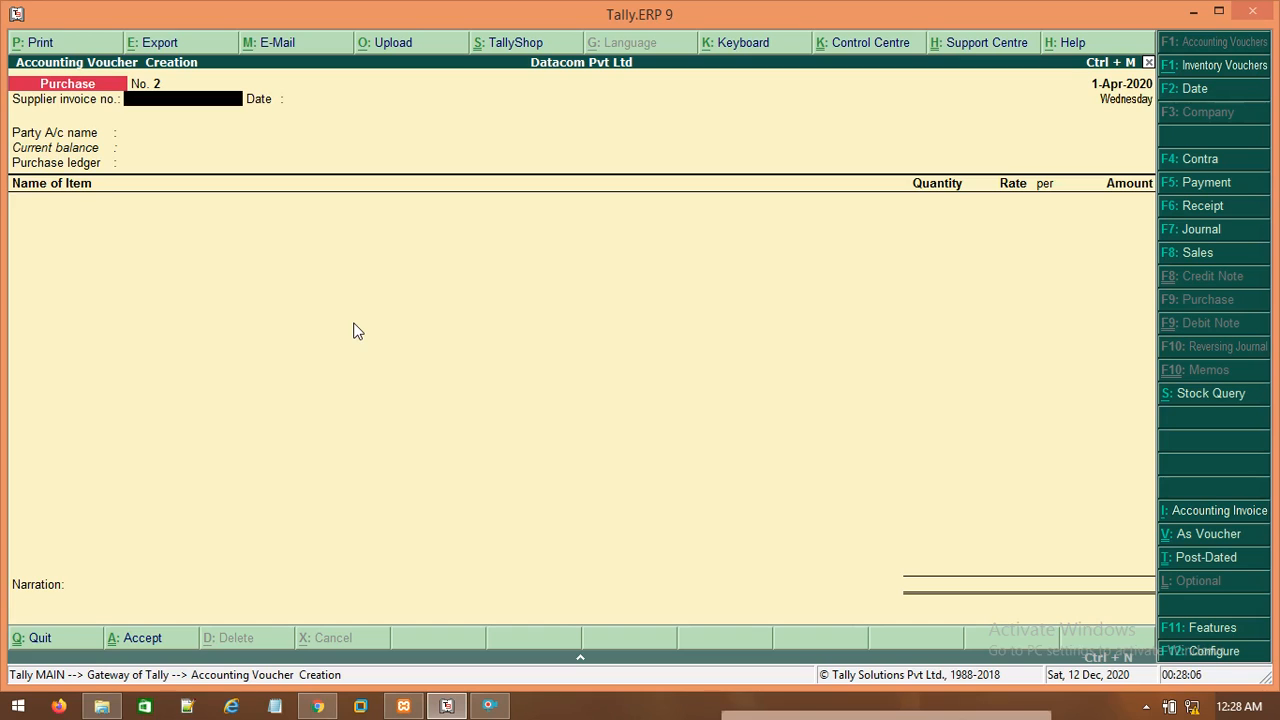
key("ctrl+v")
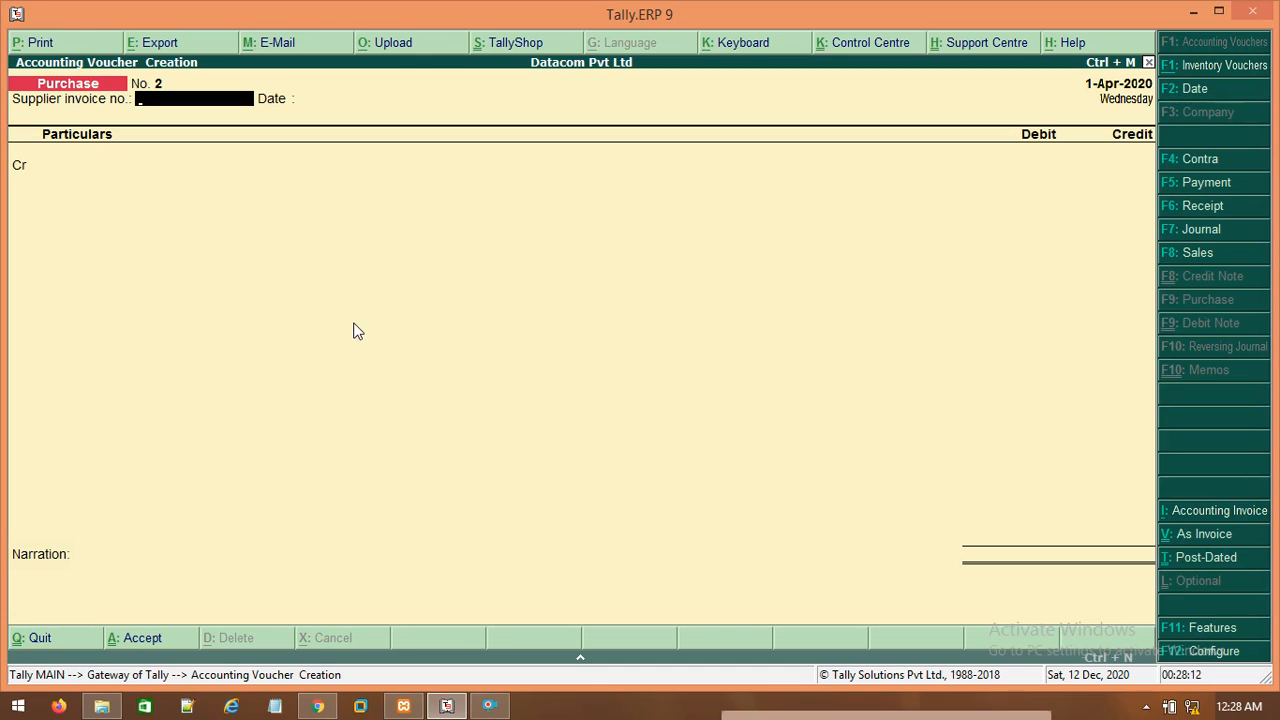
Set the supplier invoice number to 345 with the date 1-Apr-2020, and choose Cash as the credited ledger
type("345")
key("Return")
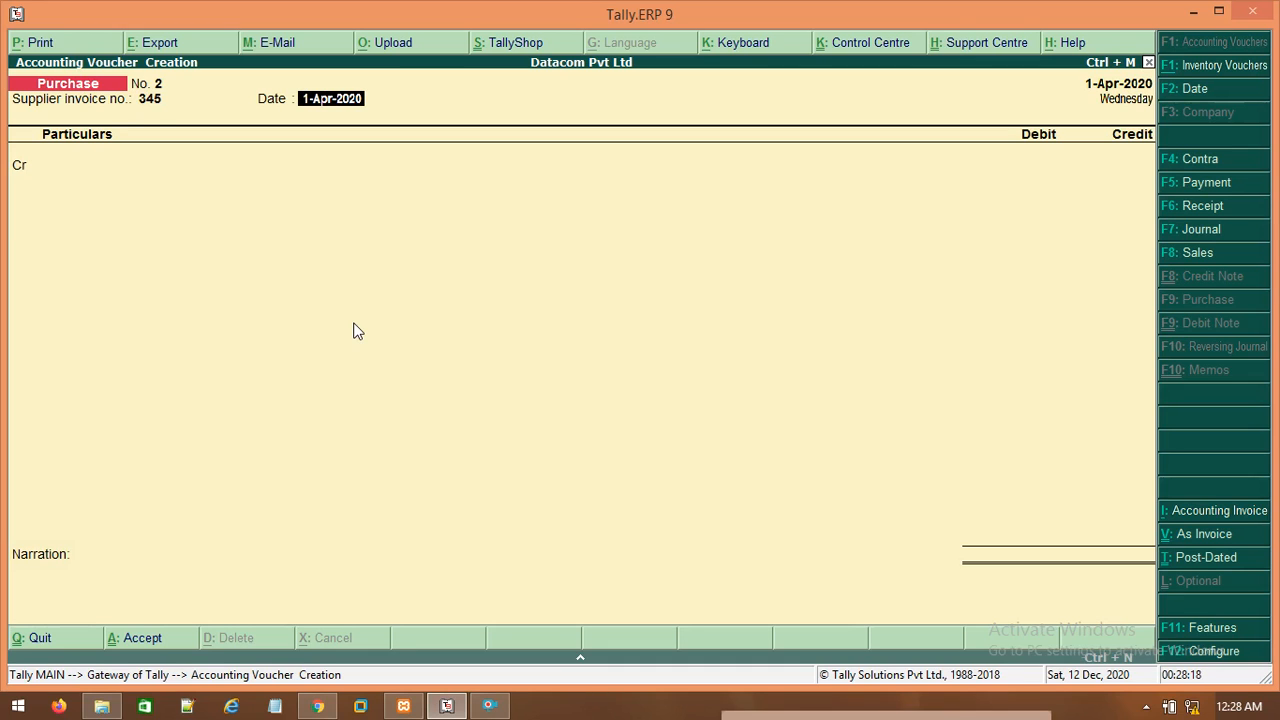
key("Return")
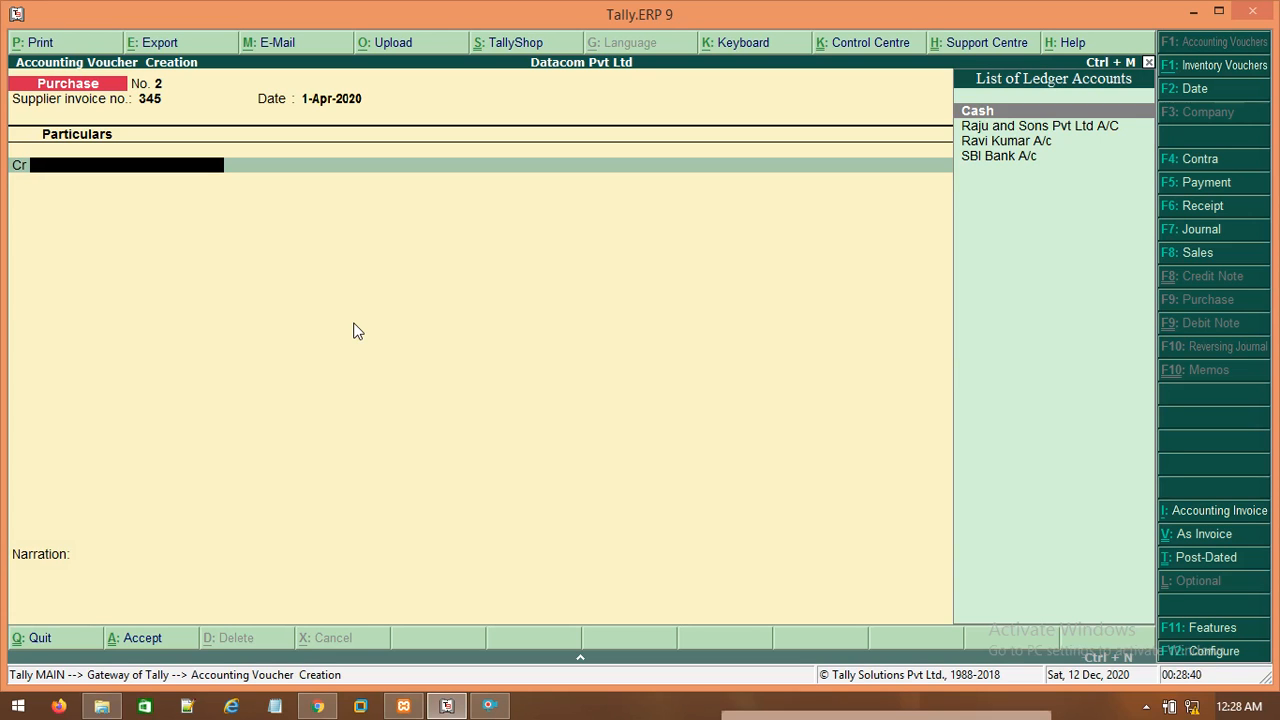
key("Return")
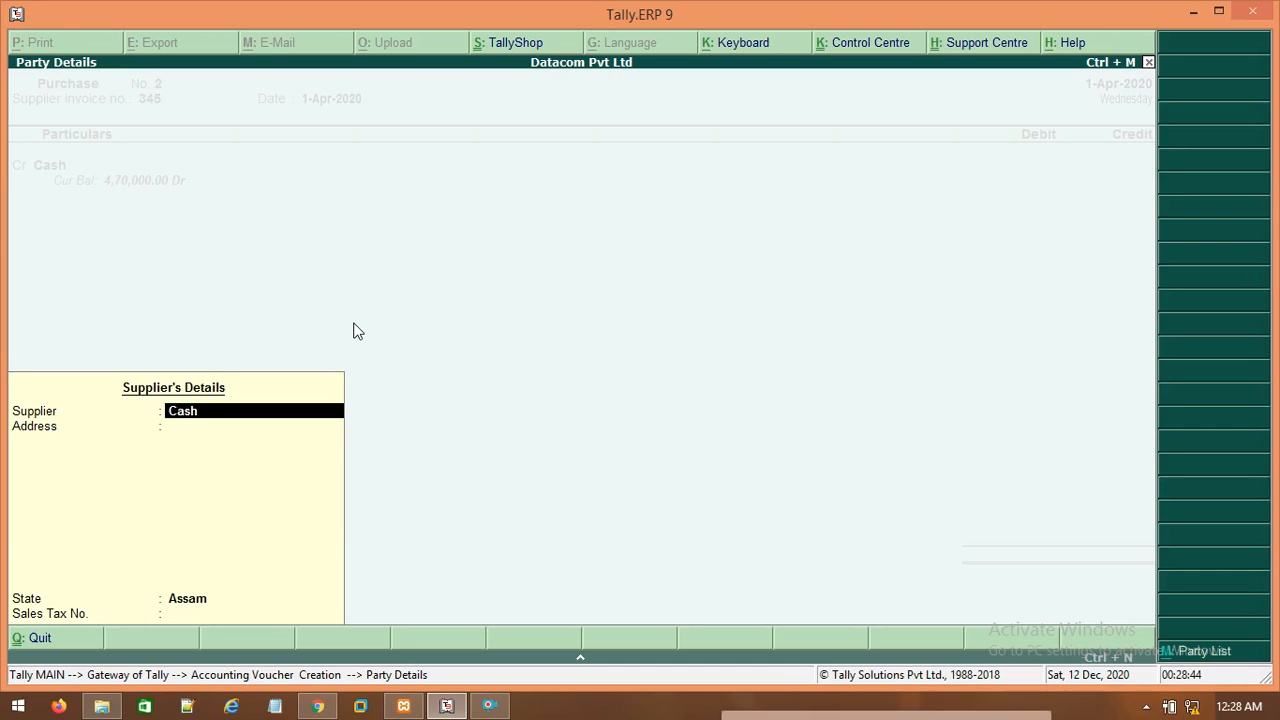
Fill in the supplier's details with the name Abc Pvt Ltd, address guwahati and state Assam, leaving the sales tax number blank
type("Abc Pvt Ltd")
key("Return")
type("g")
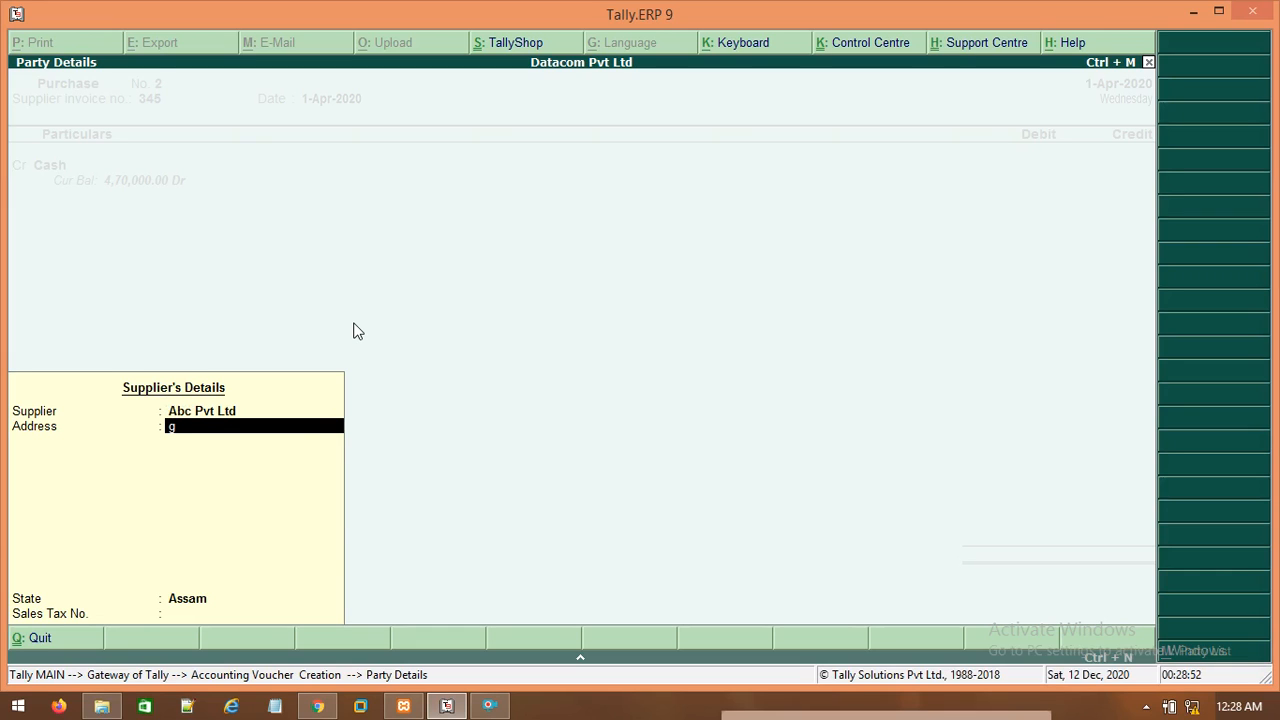
type("uwahati")
key("Return")
key("Return")
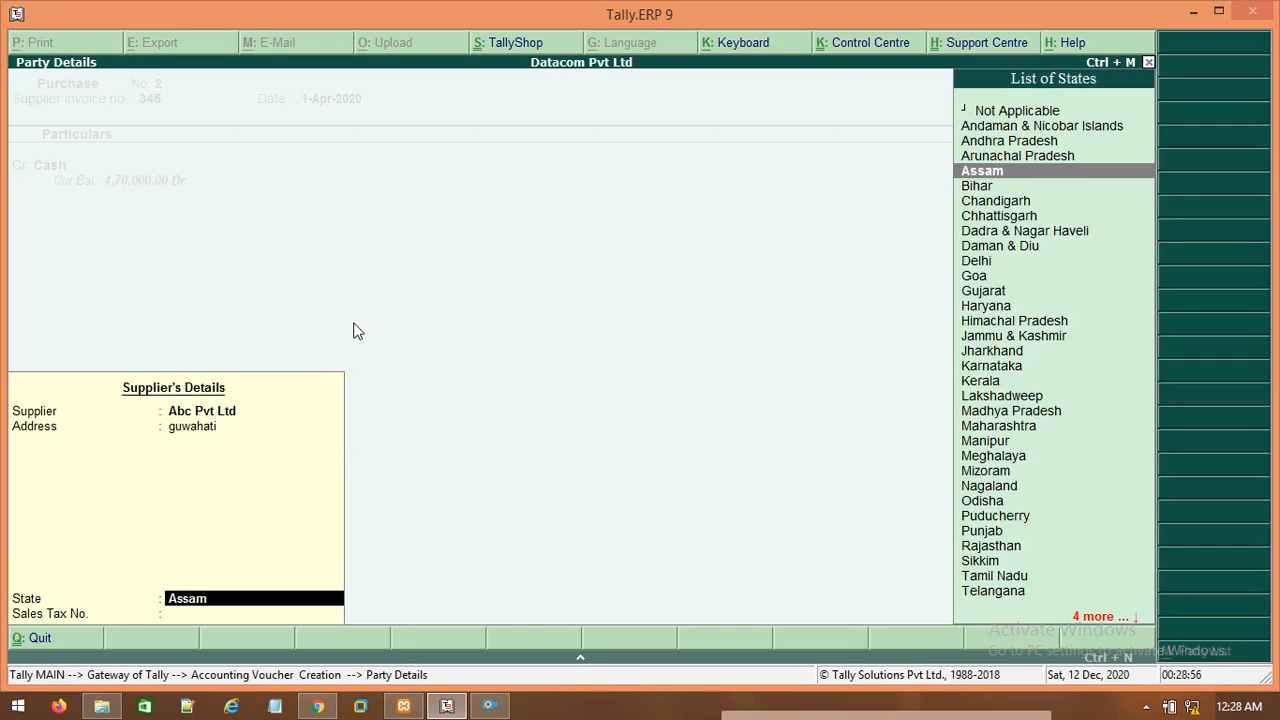
key("Return")
key("Return")
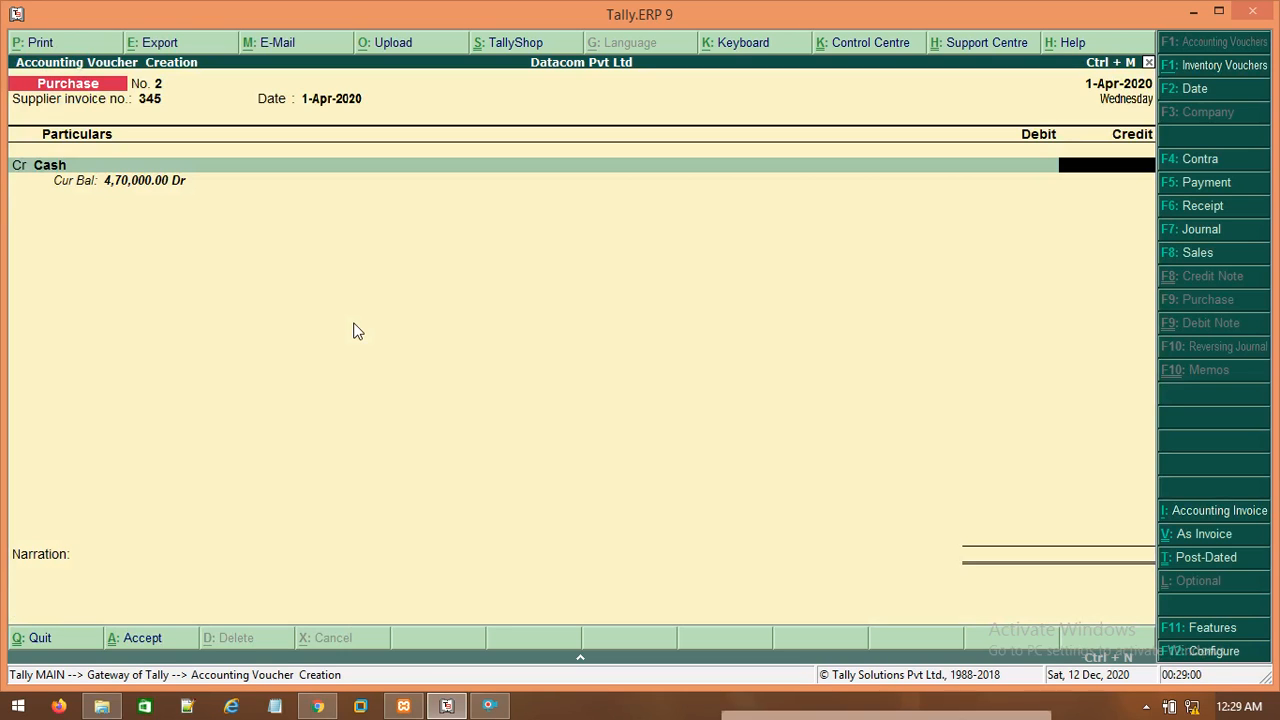
Credit Cash with 30,000 and debit Furniture A/c with the same amount
type("300000")
key("BackSpace")
key("Return")
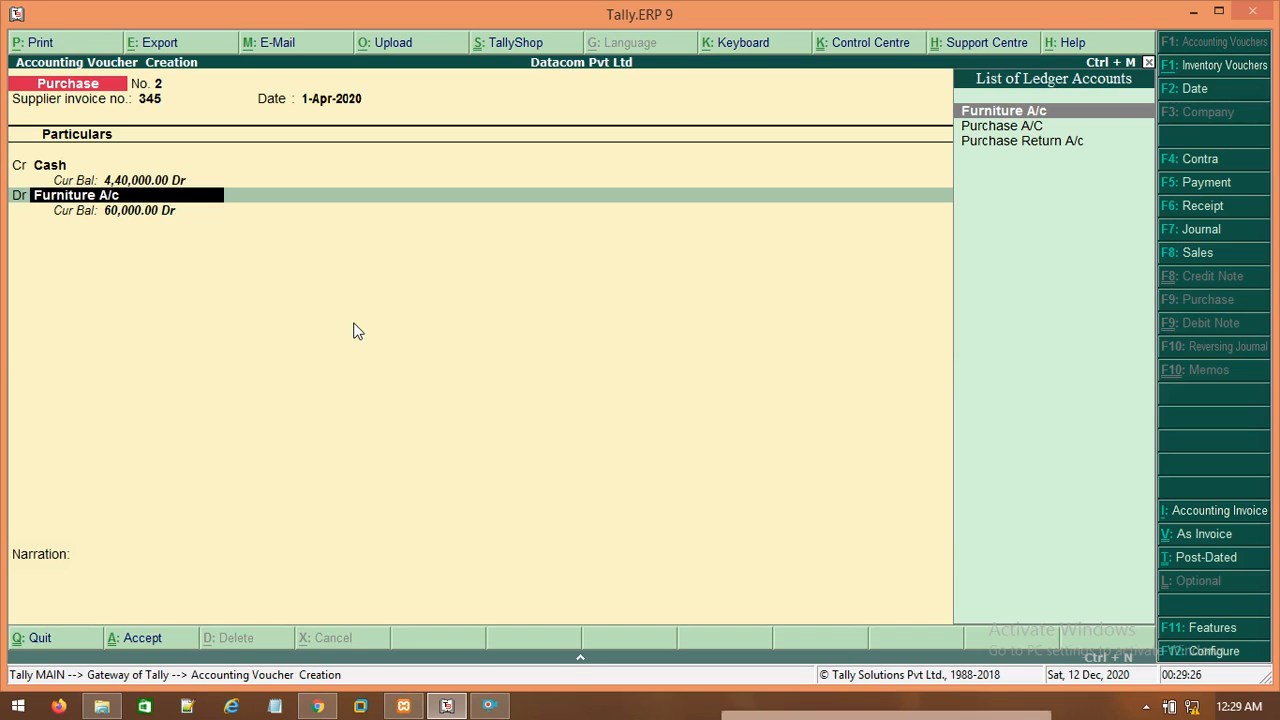
key("Return")
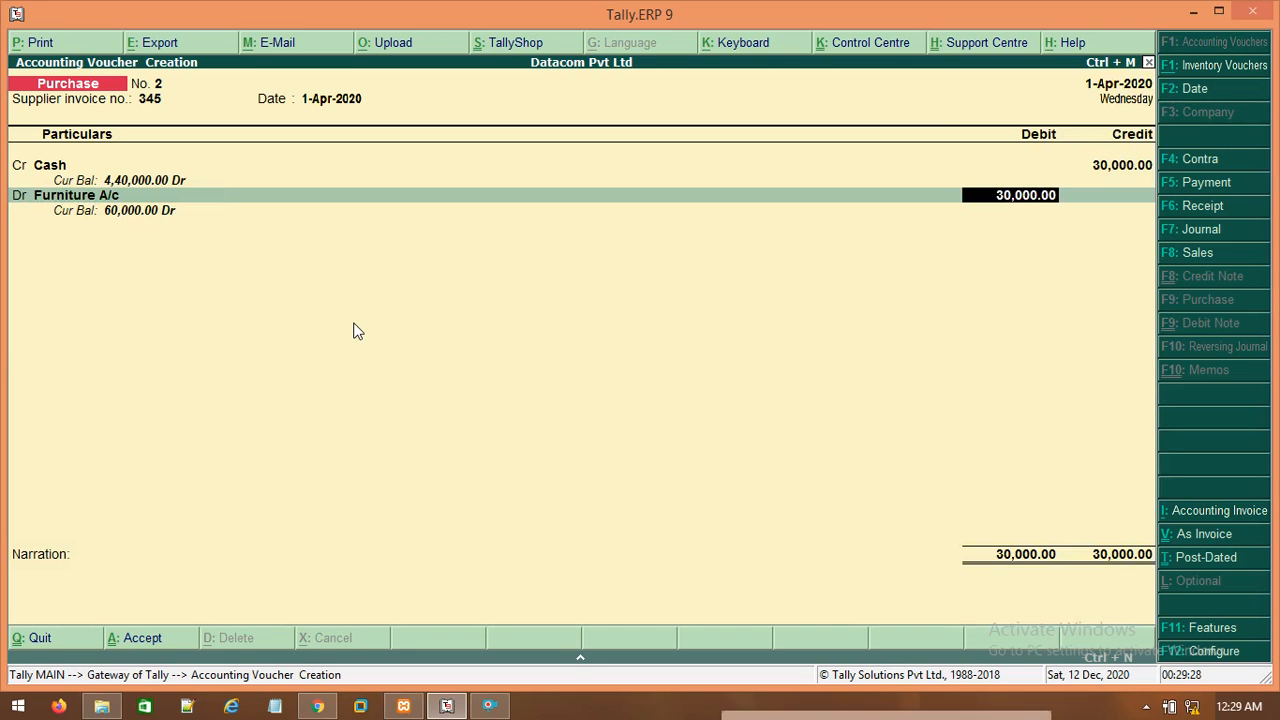
key("Return")
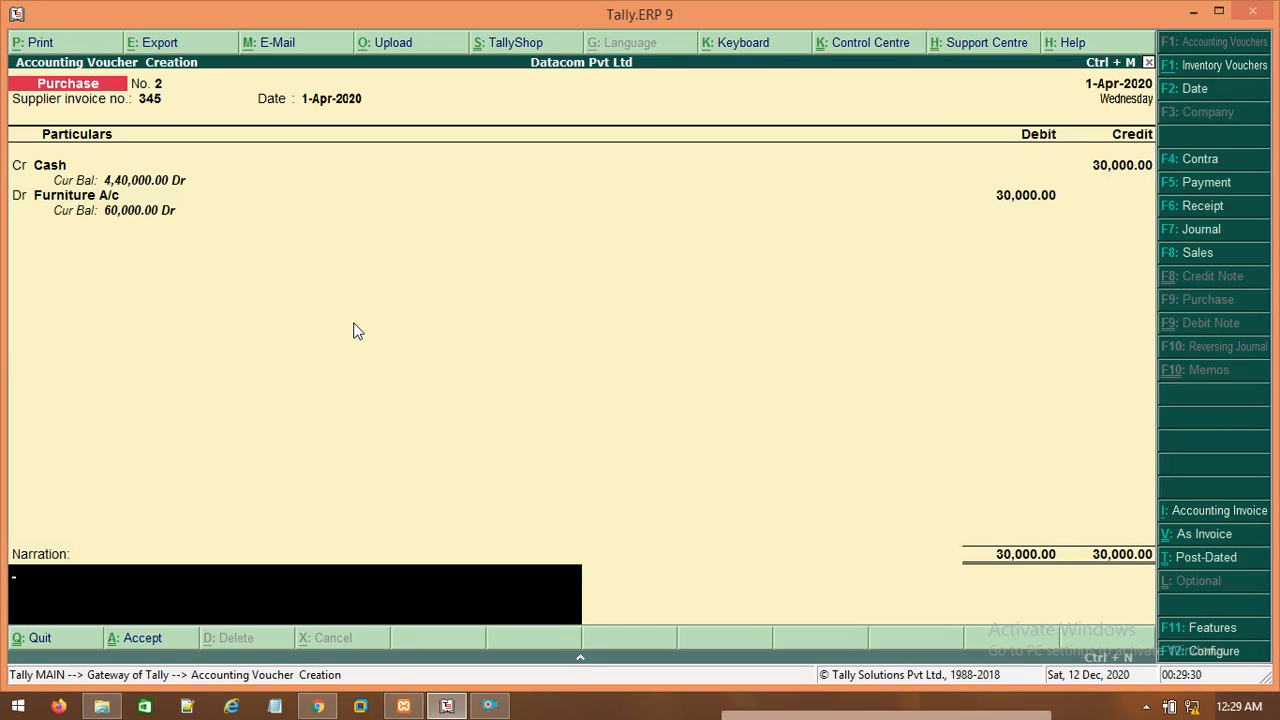
Add the narration "purchased furniture from abc pvt ltd" and save the Purchase voucher
type("purchased furnit")
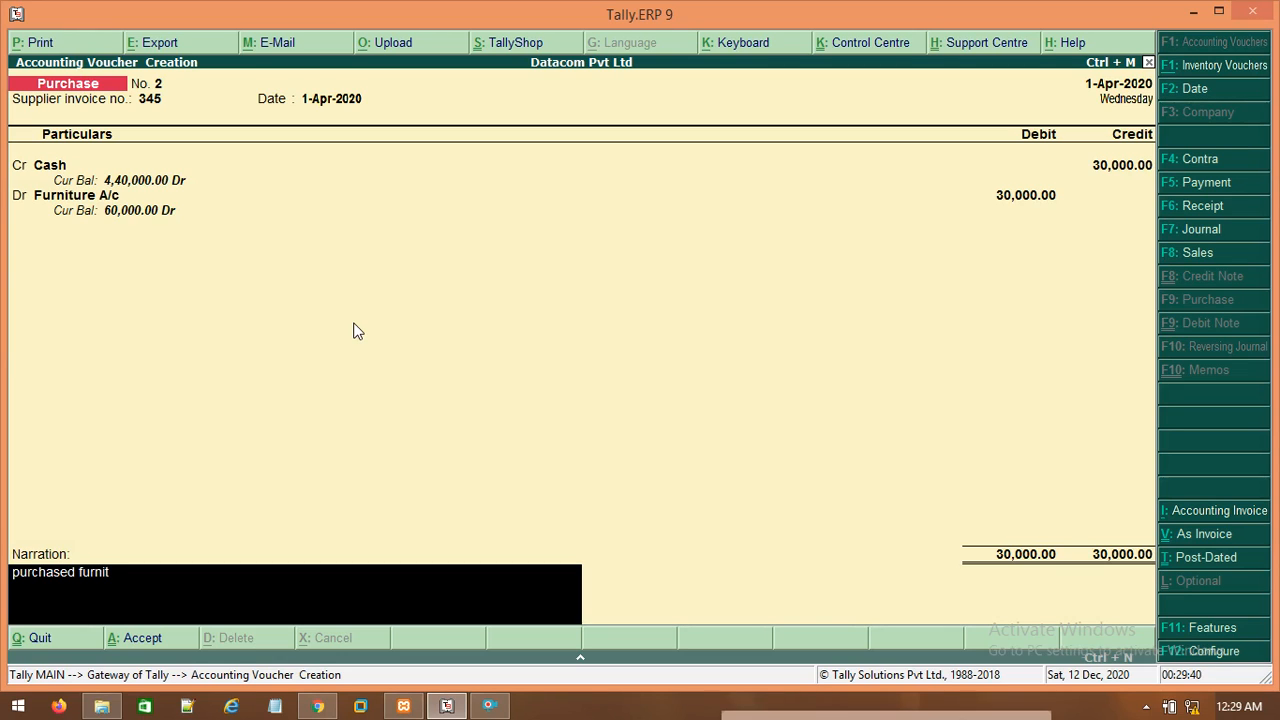
type("ure from abc pvt ltd")
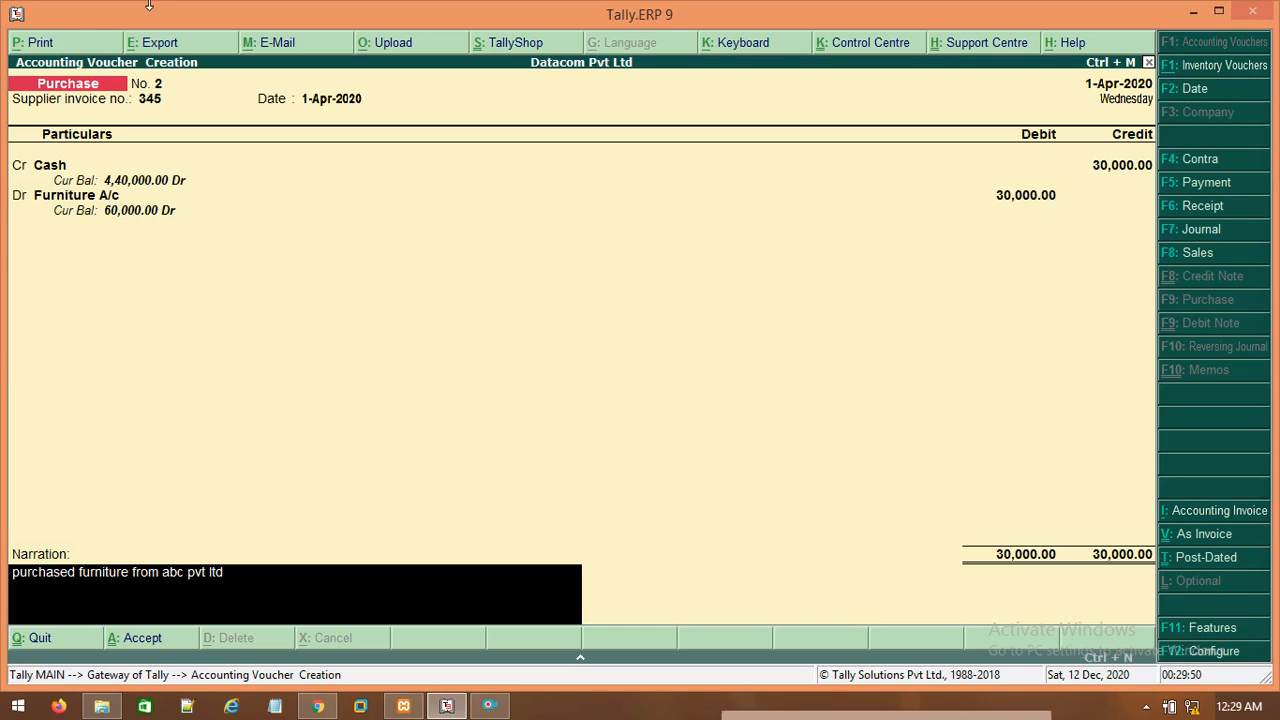
key("Return")
key("Return")
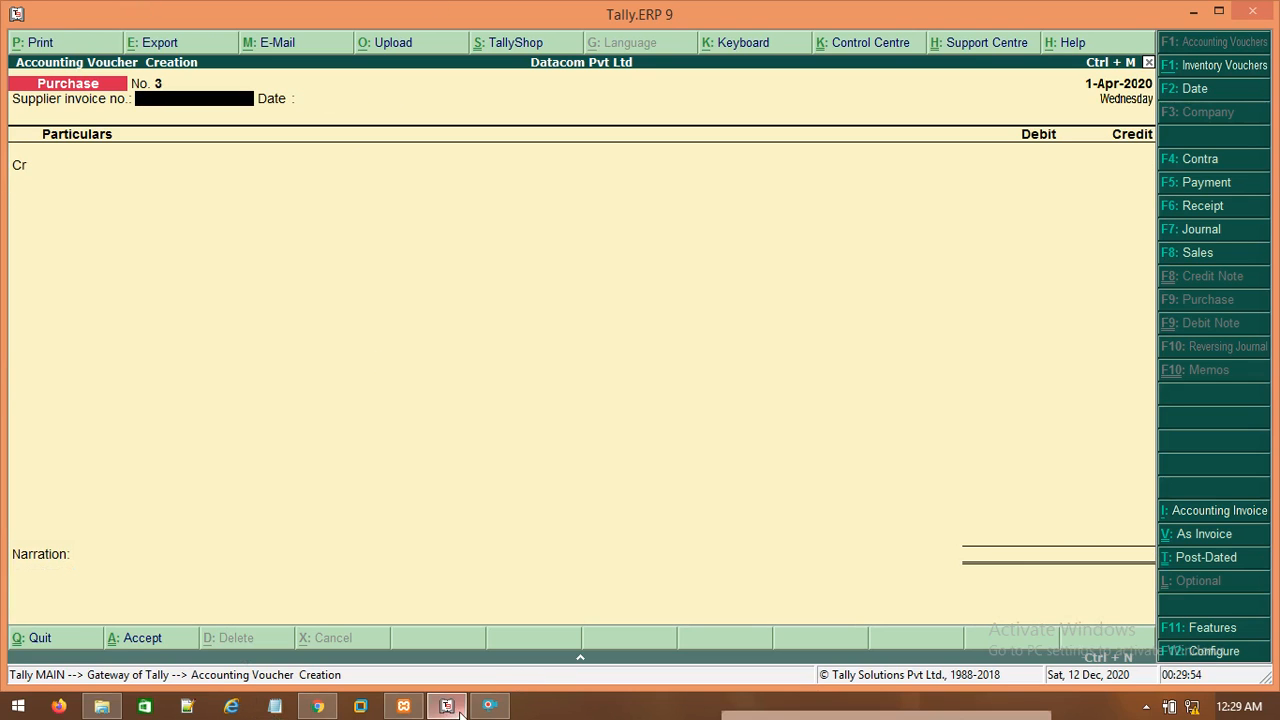
left_click(497, 708)
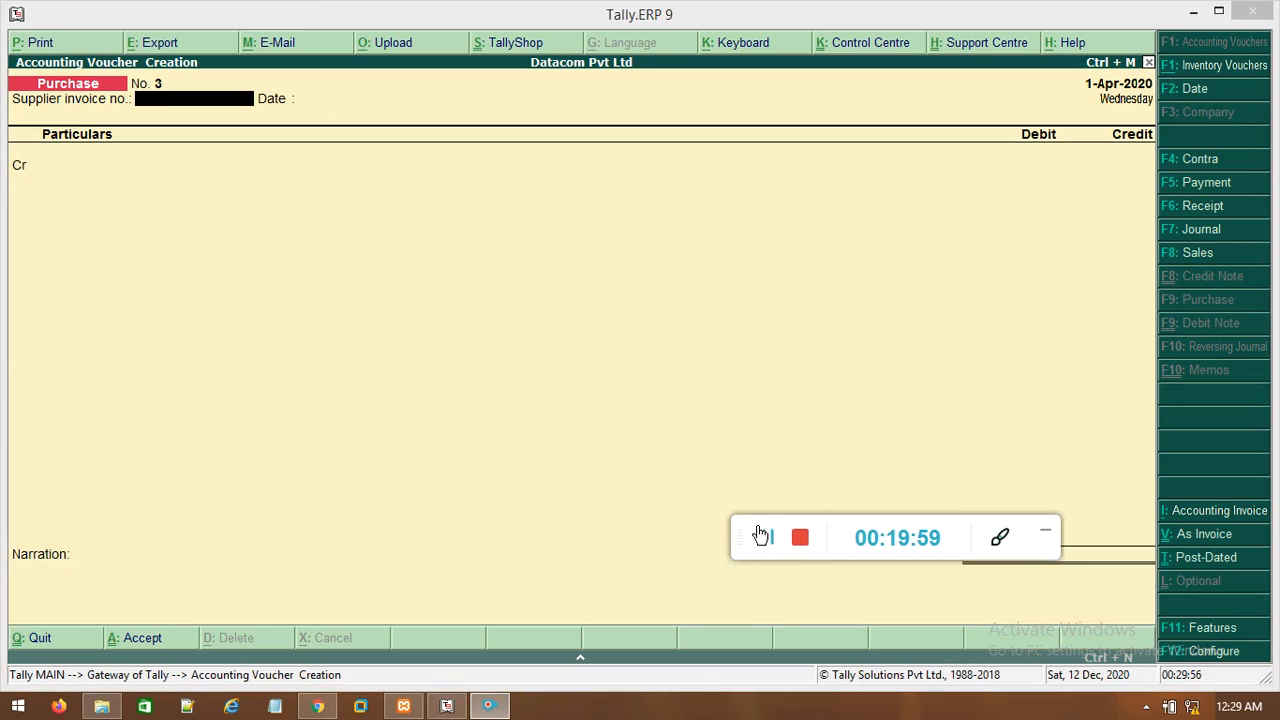